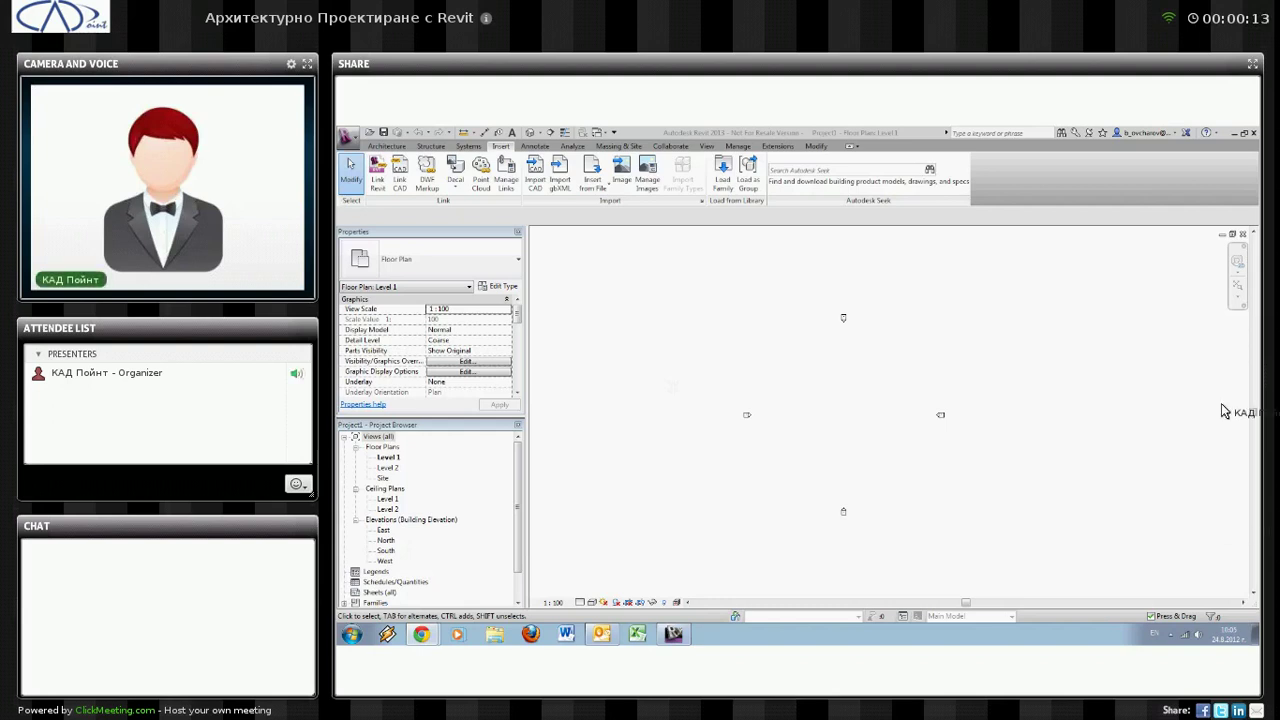
- Pan and zoom the empty Level 1 plan, then bring up the Architecture building tools
{"action": "middle_click_drag", "start_coordinate": [846, 411], "coordinate": [850, 405]}
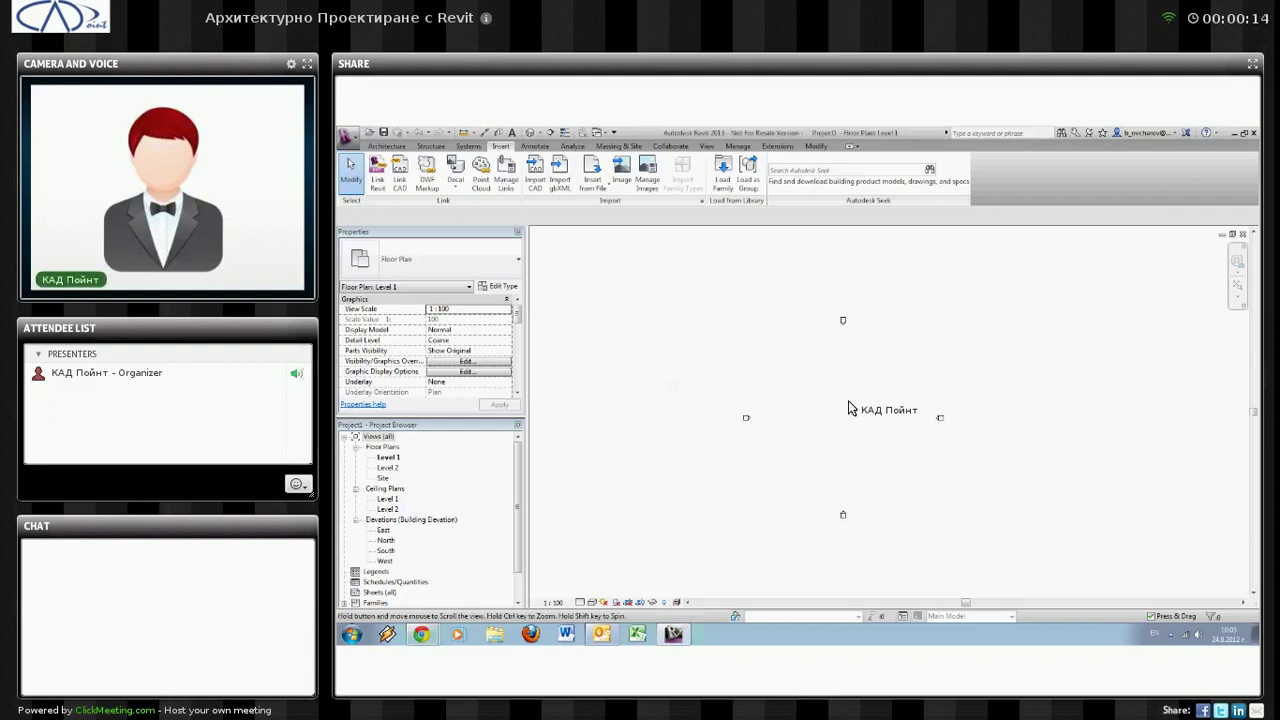
{"action": "scroll", "coordinate": [845, 392], "scroll_direction": "up", "scroll_amount": 2}
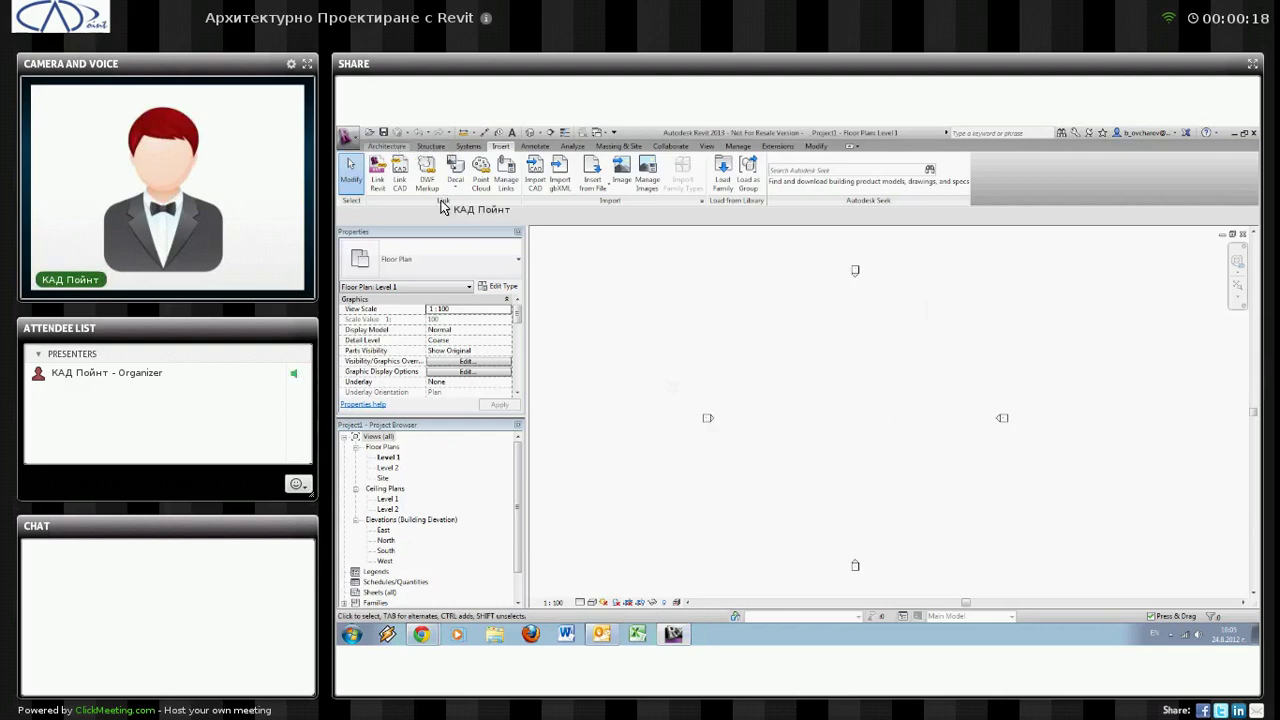
{"action": "left_click", "coordinate": [386, 146]}
- Start Wall: Architectural and draw the first straight segment of the top wall
{"action": "left_click", "coordinate": [382, 187]}
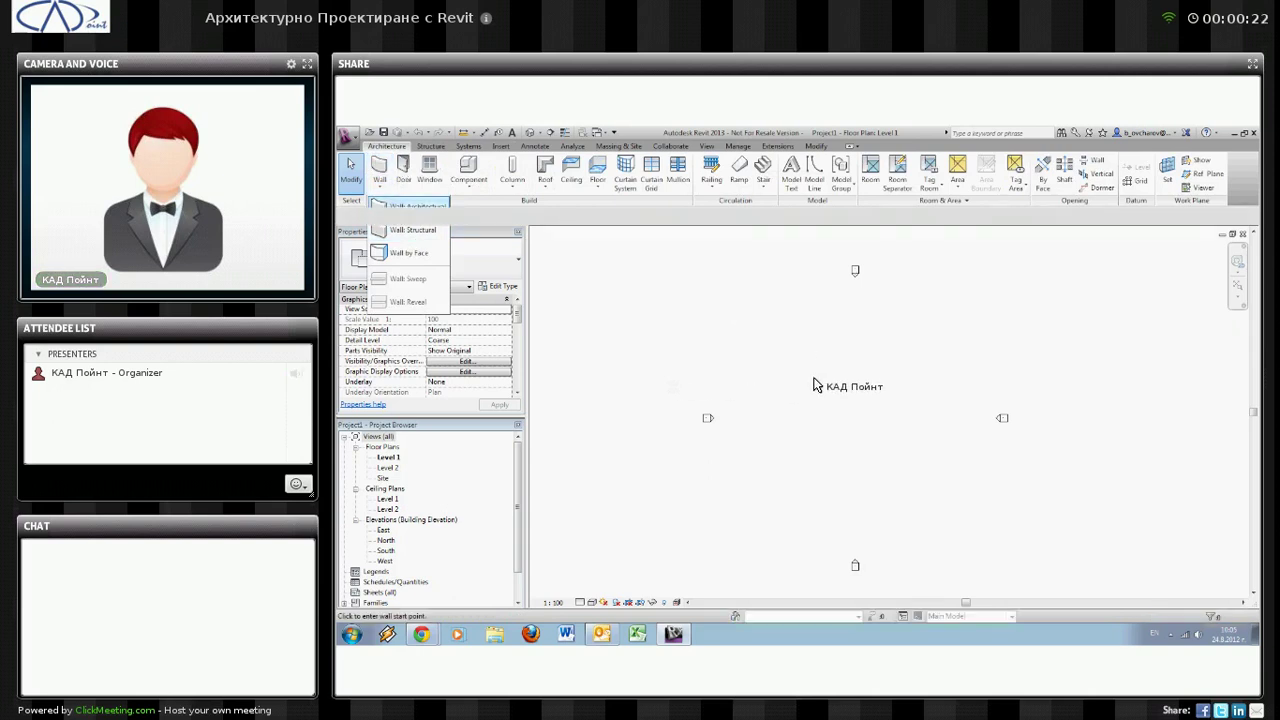
{"action": "key", "text": "Return"}
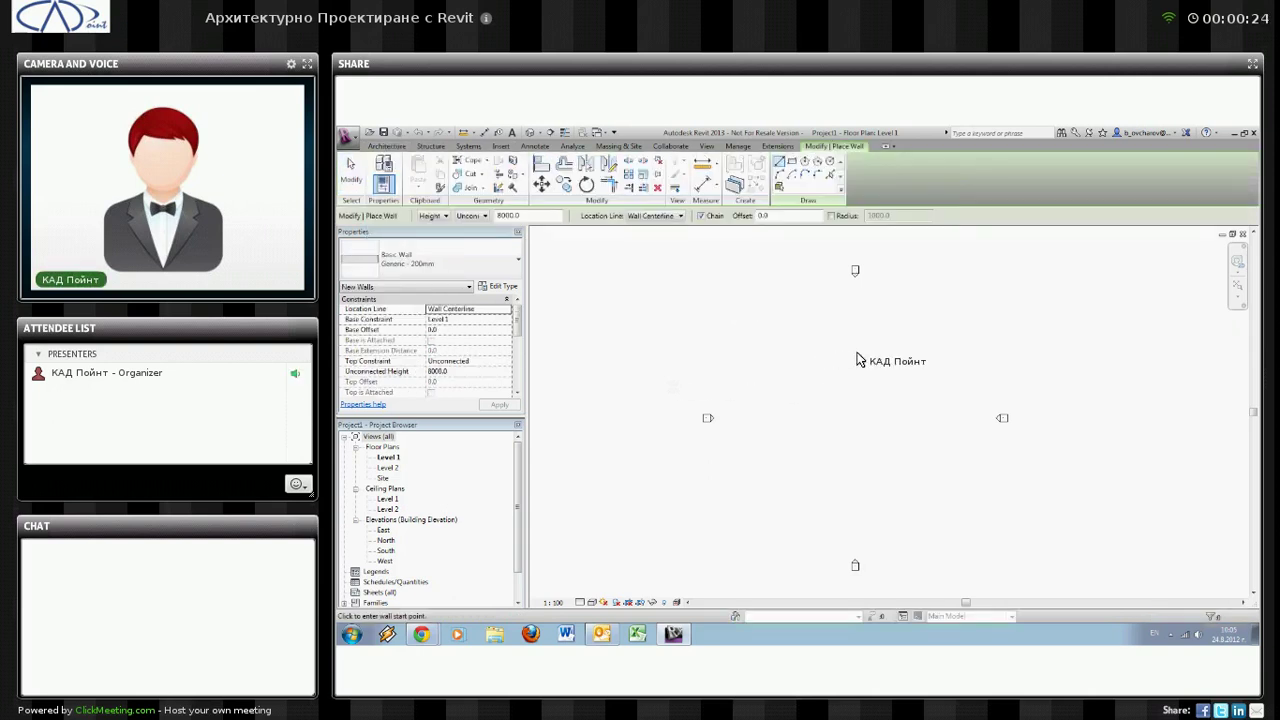
{"action": "left_click", "coordinate": [808, 345]}
{"action": "left_click", "coordinate": [889, 346]}
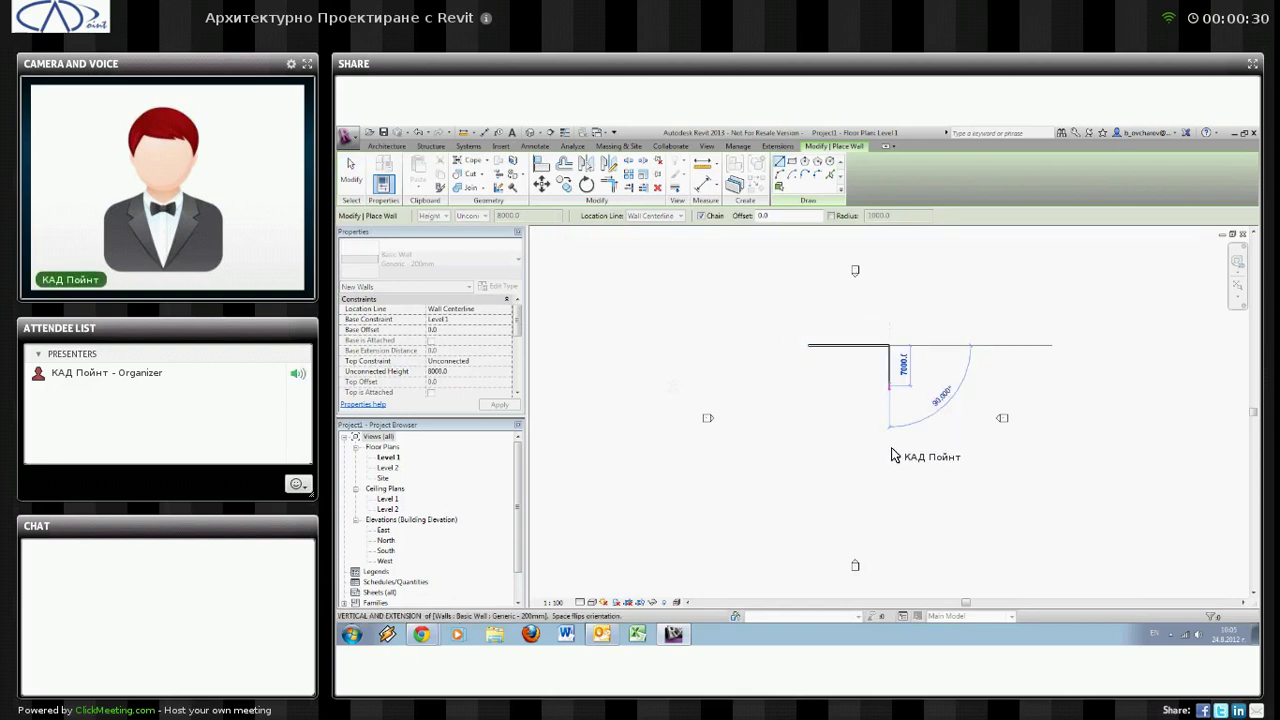
{"action": "key", "text": "Escape"}
{"action": "scroll", "coordinate": [851, 357], "scroll_direction": "up", "scroll_amount": 3}
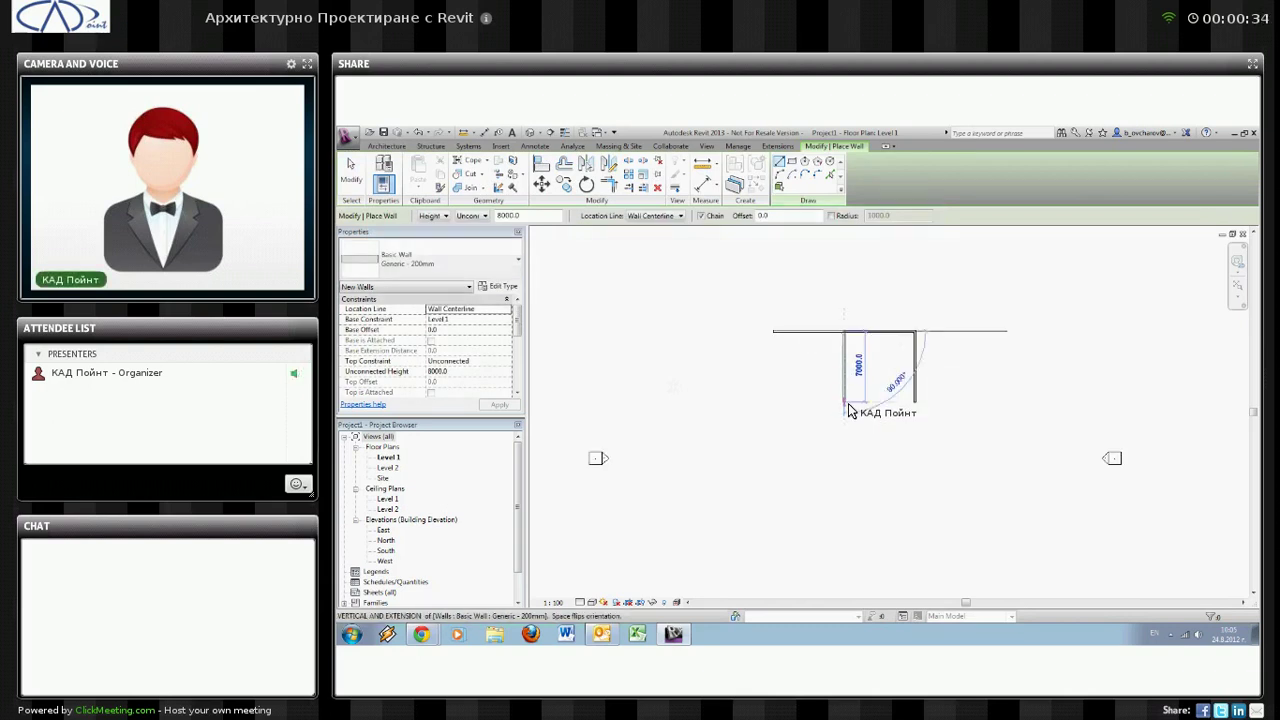
- Extend the top wall left and draw the left wall down to complete the two bays
{"action": "left_click", "coordinate": [843, 401]}
{"action": "key", "text": "Escape"}
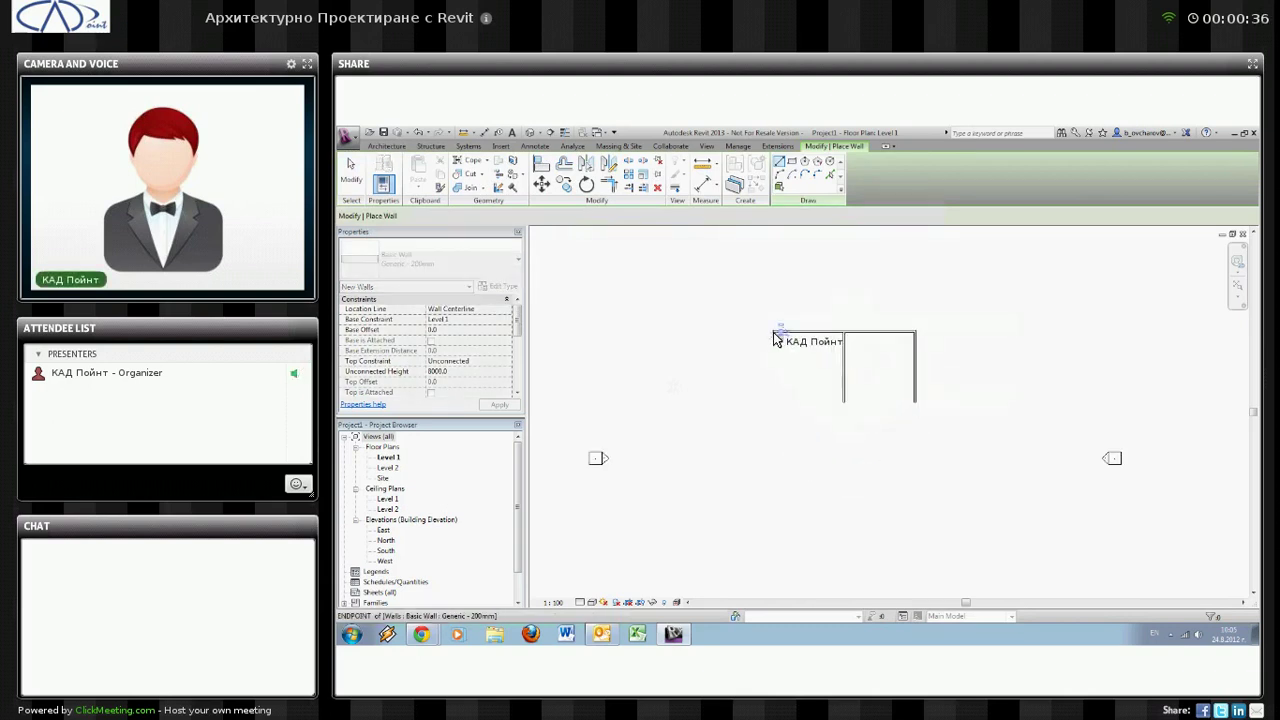
{"action": "left_click", "coordinate": [774, 333]}
{"action": "left_click", "coordinate": [774, 397]}
{"action": "key", "text": "Escape"}
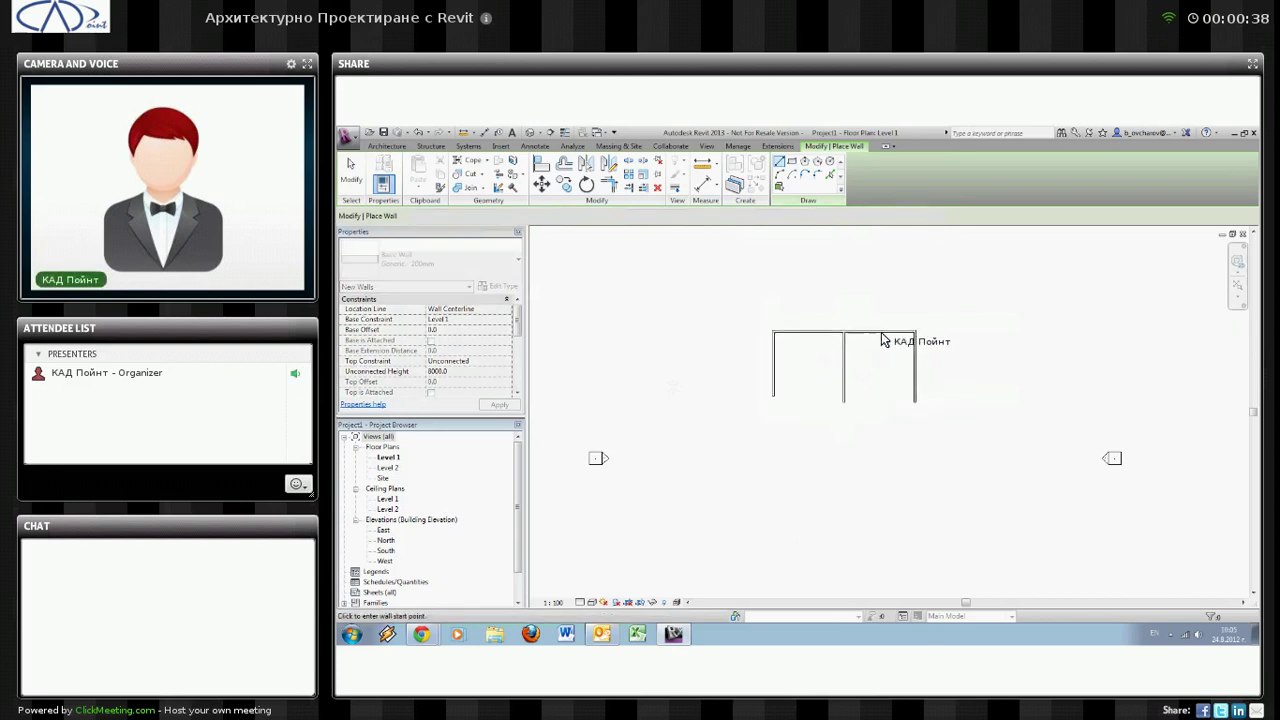
{"action": "key", "text": "Escape"}
{"action": "scroll", "coordinate": [843, 337], "scroll_direction": "up", "scroll_amount": 5}
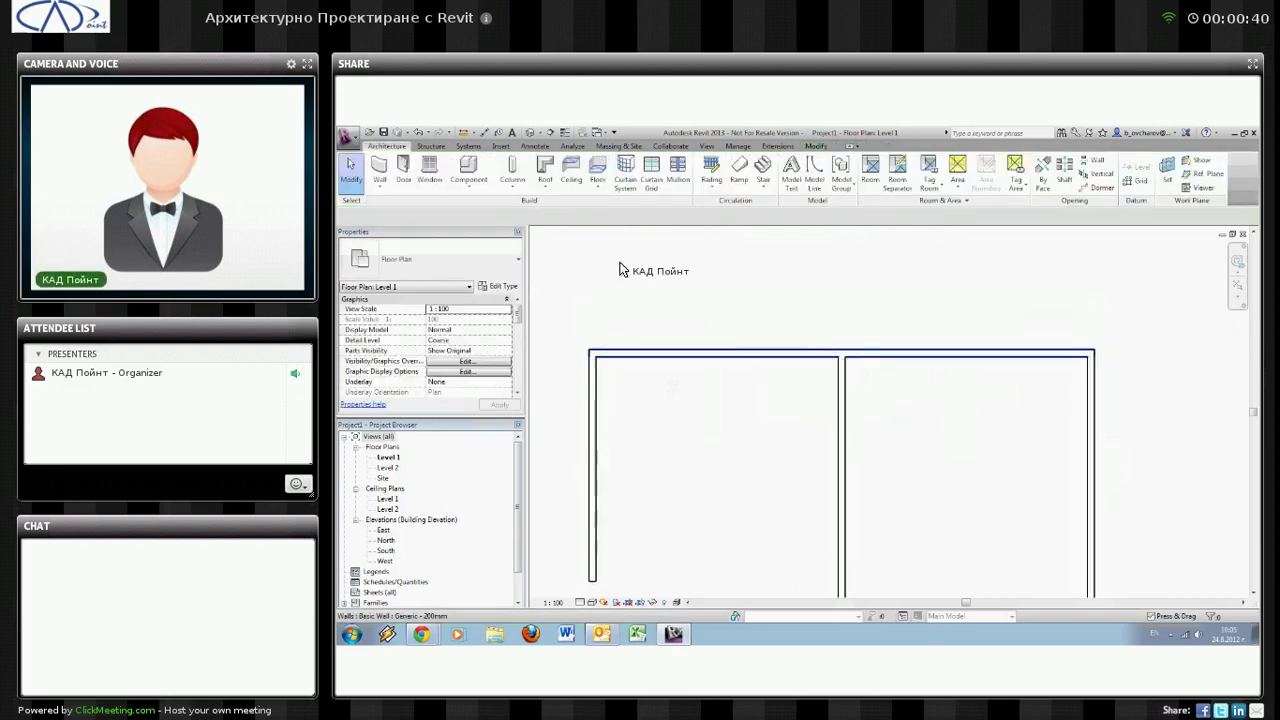
- Start an Aligned dimension from Annotate and open the Wall centerline reference list
{"action": "left_click", "coordinate": [534, 147]}
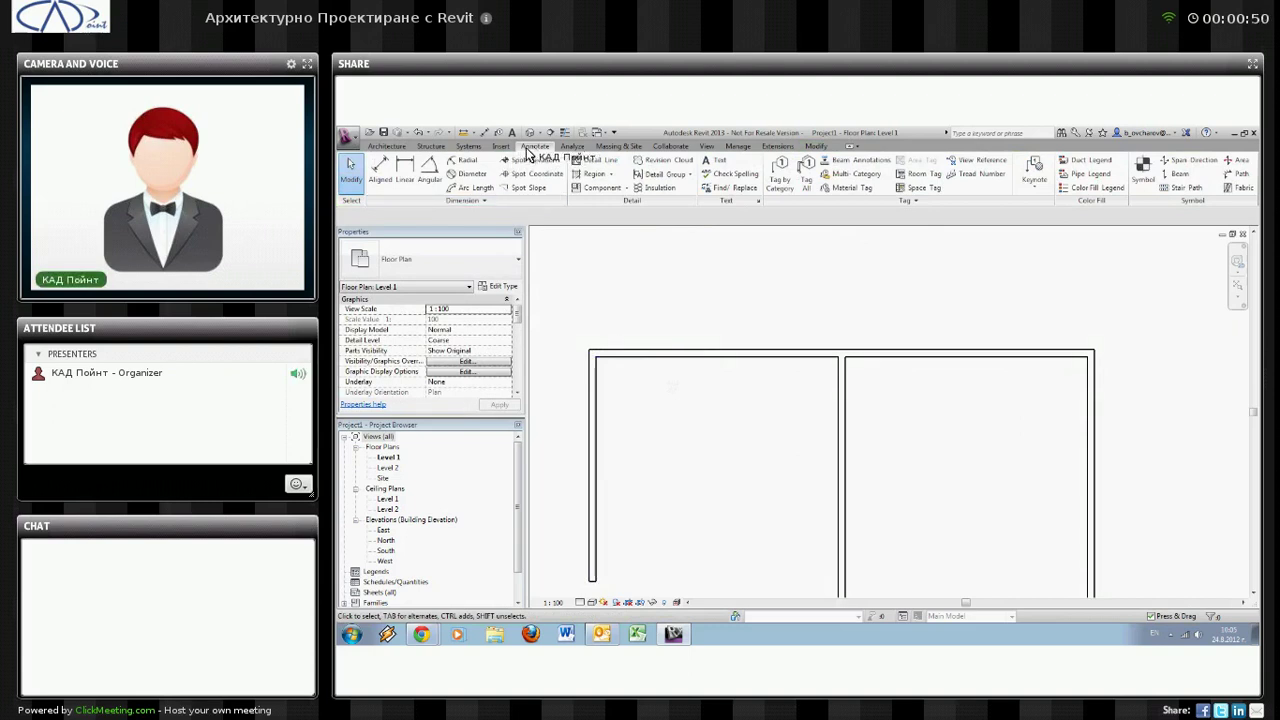
{"action": "left_click", "coordinate": [378, 178]}
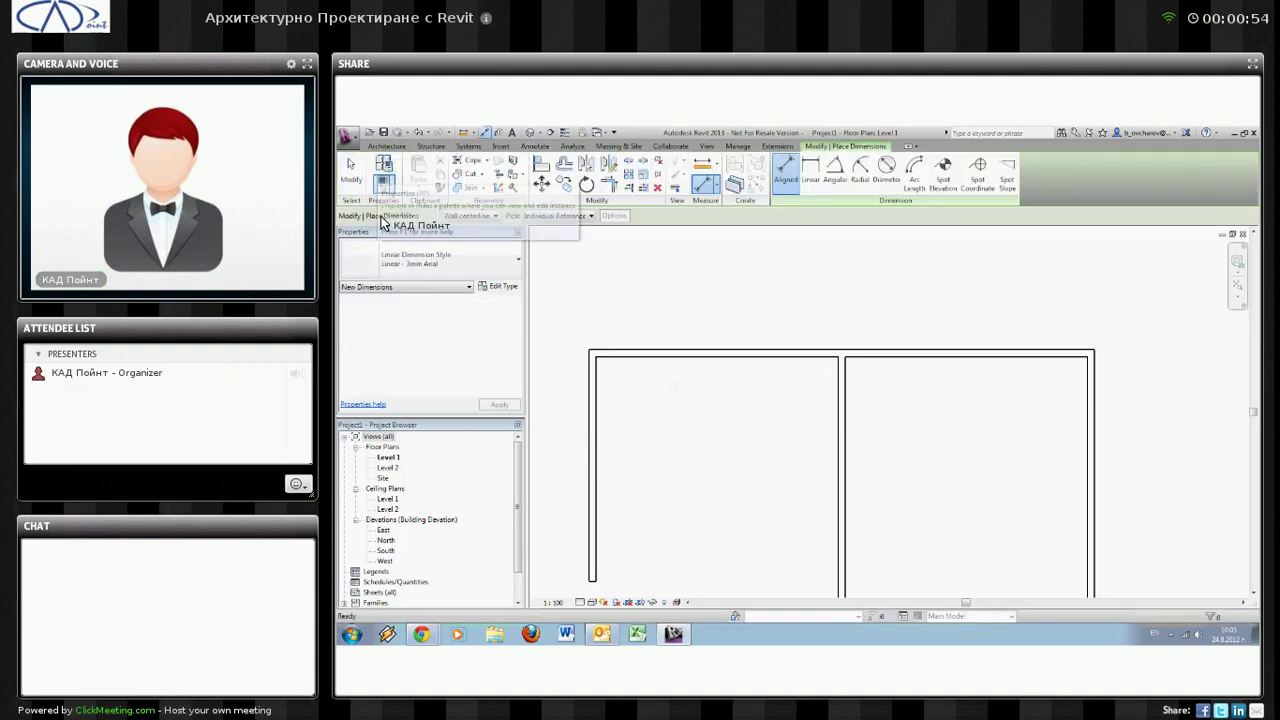
{"action": "left_click", "coordinate": [468, 216]}
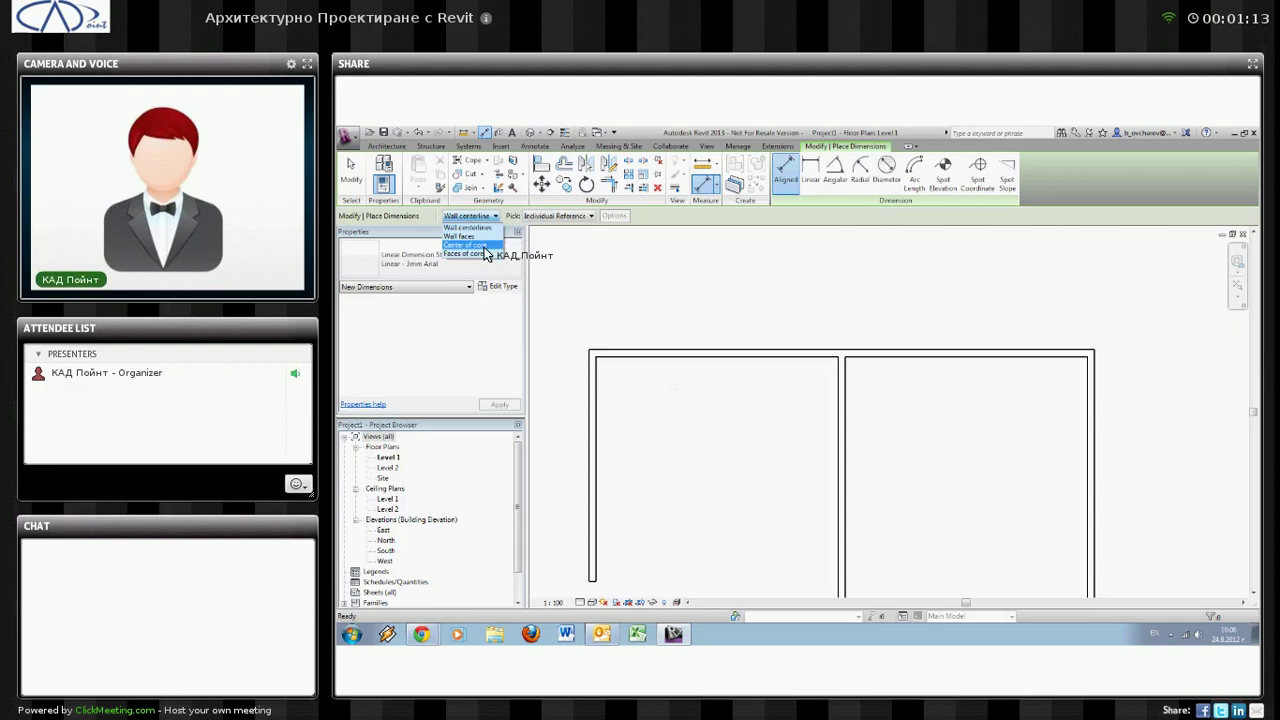
- Set dimensions to reference Wall faces and change Pick to Entire Walls
{"action": "left_click", "coordinate": [459, 236]}
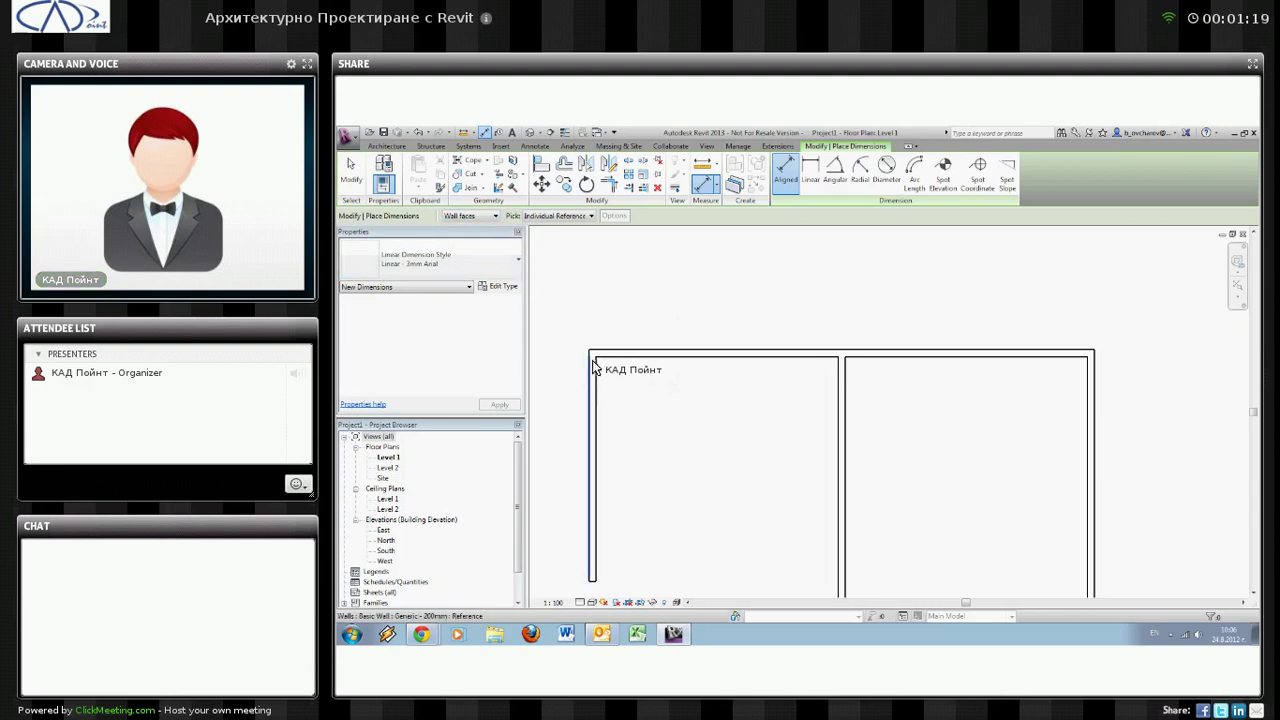
{"action": "scroll", "coordinate": [598, 385], "scroll_direction": "up", "scroll_amount": 2}
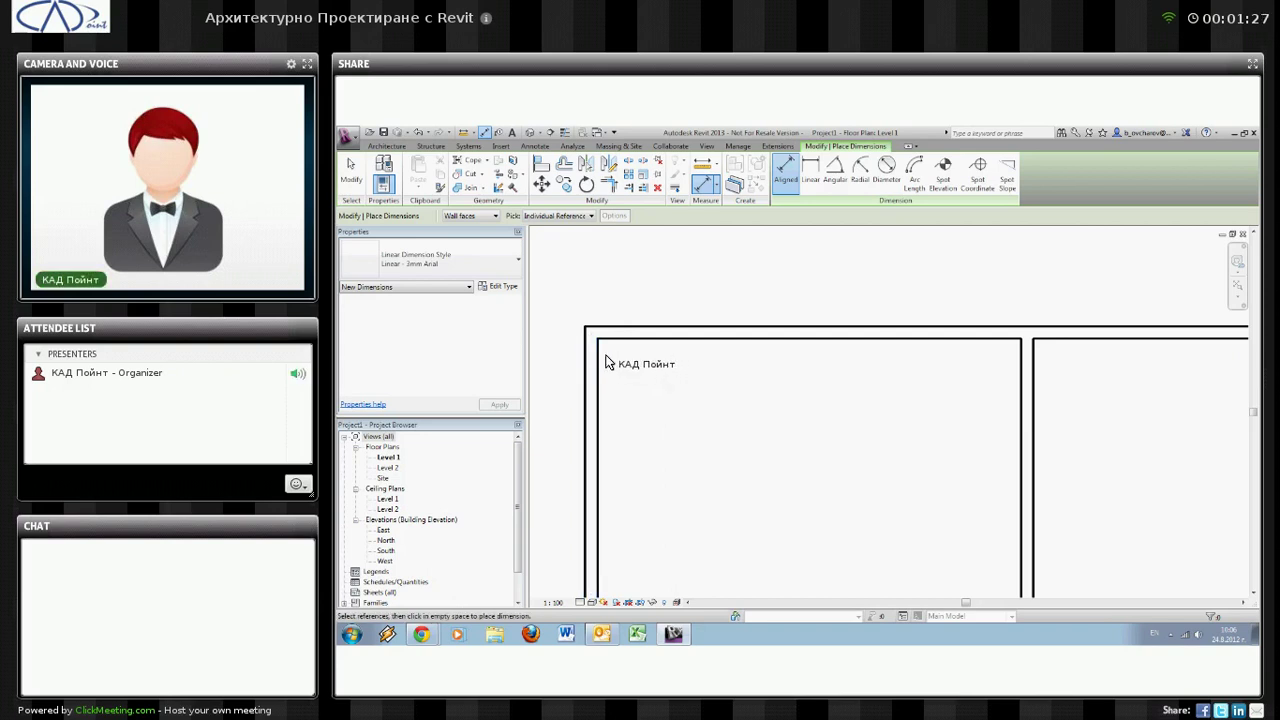
{"action": "scroll", "coordinate": [606, 360], "scroll_direction": "down", "scroll_amount": 1}
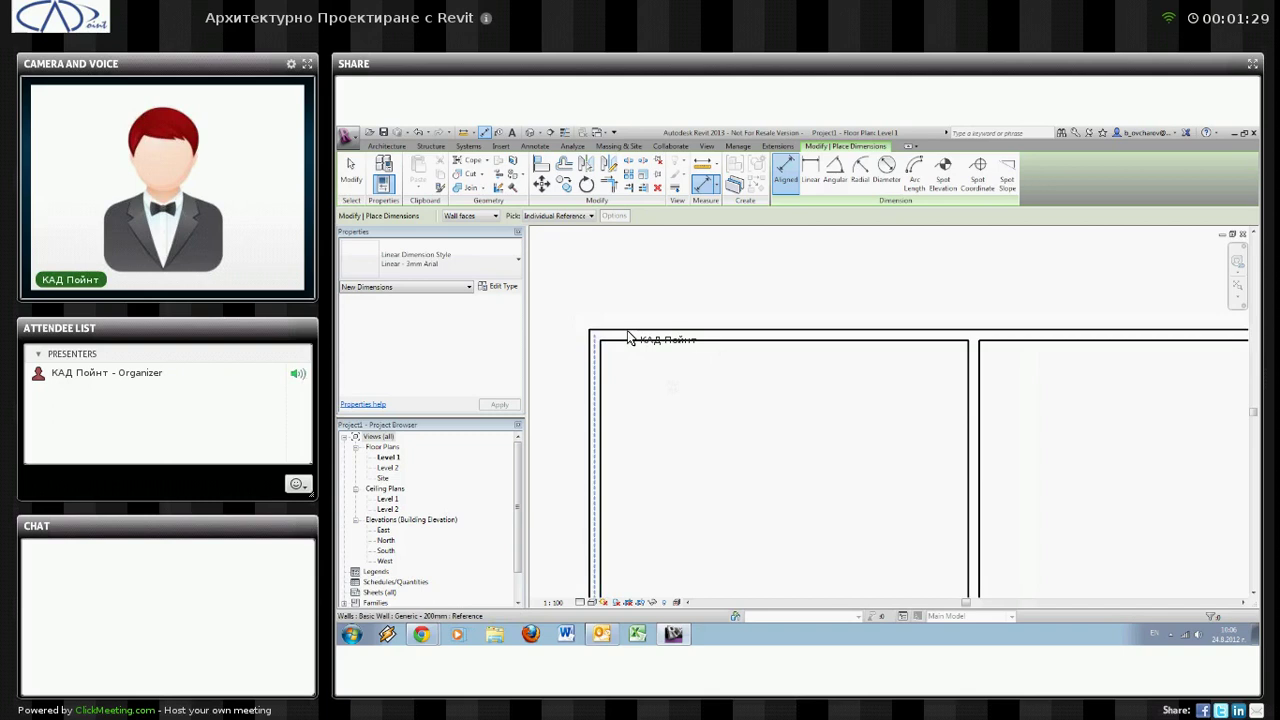
{"action": "scroll", "coordinate": [600, 260], "scroll_direction": "down", "scroll_amount": 1}
{"action": "left_click", "coordinate": [576, 217]}
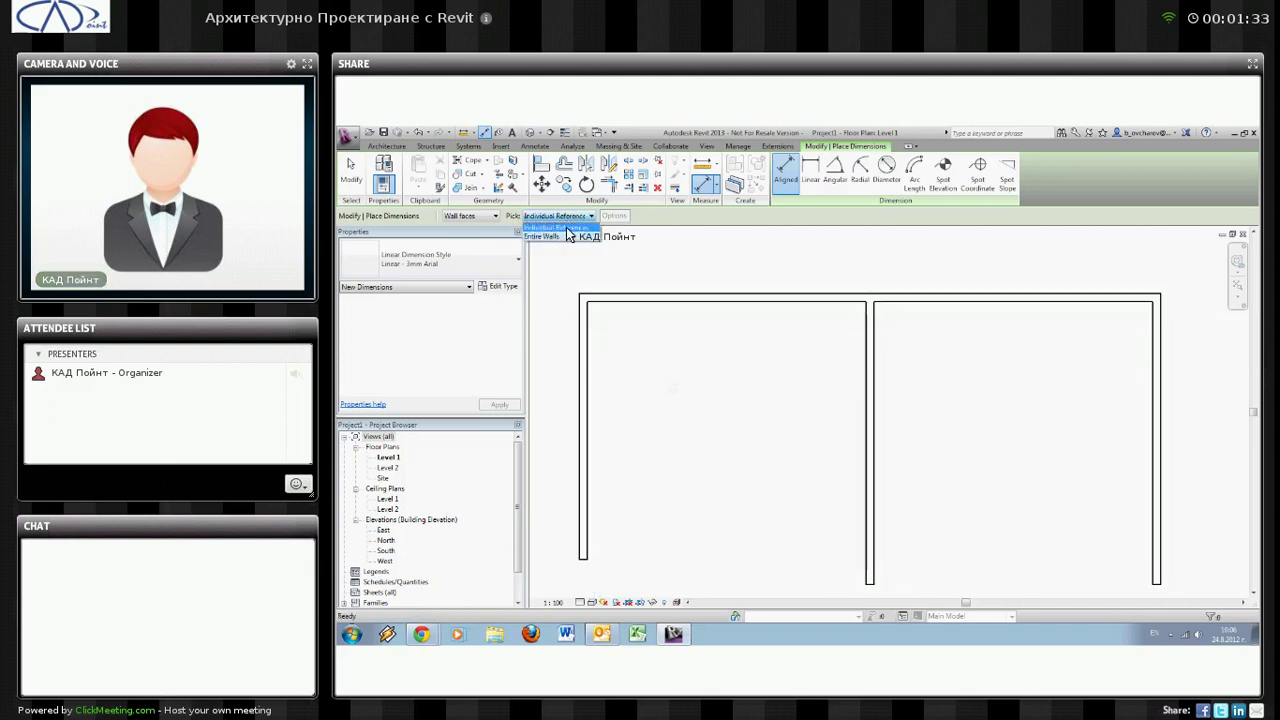
{"action": "left_click", "coordinate": [581, 327]}
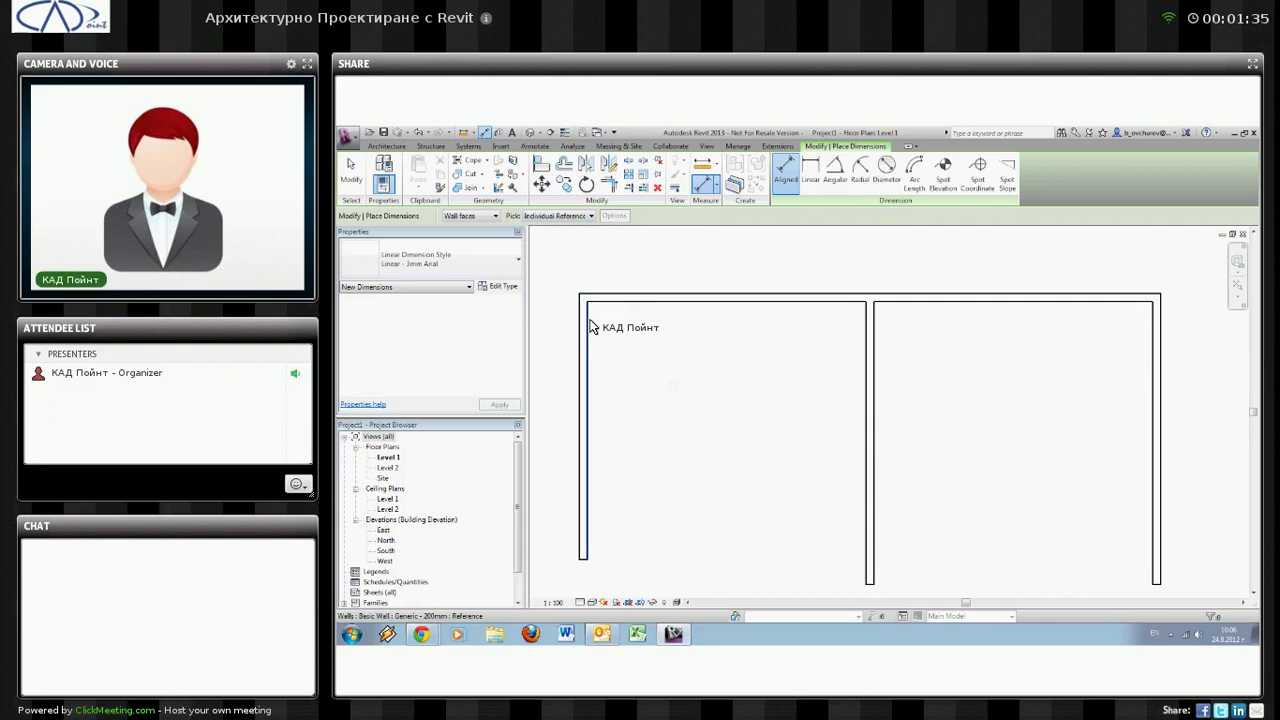
{"action": "left_click", "coordinate": [578, 217]}
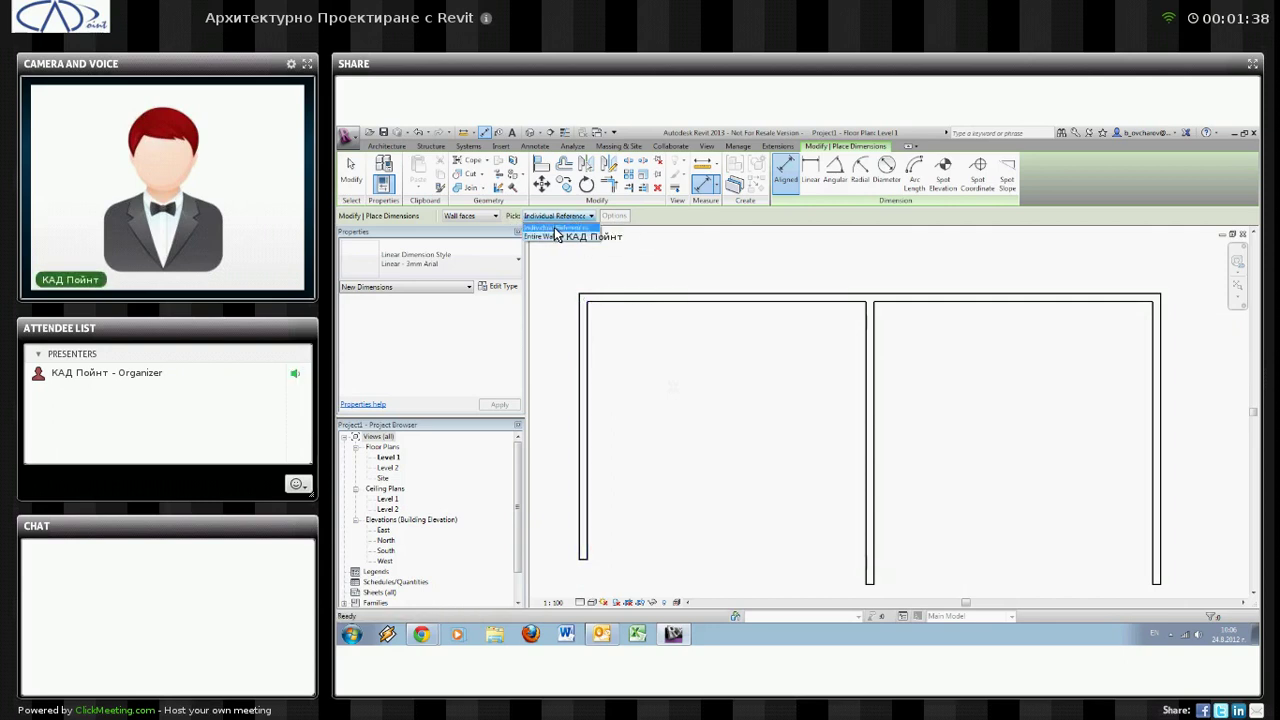
{"action": "left_click", "coordinate": [556, 237]}
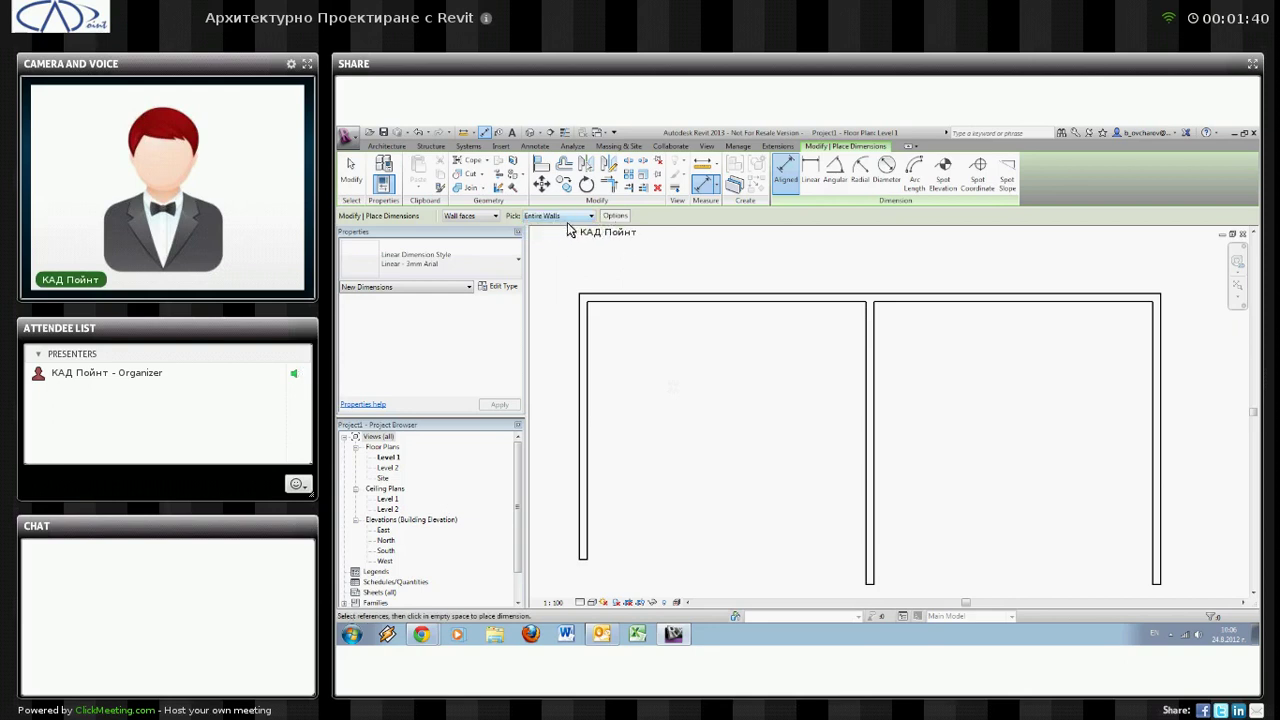
- Dimension the top wall at 14200 above it and the right wall at 7100 beside it
{"action": "left_click", "coordinate": [624, 293]}
{"action": "left_click", "coordinate": [630, 320]}
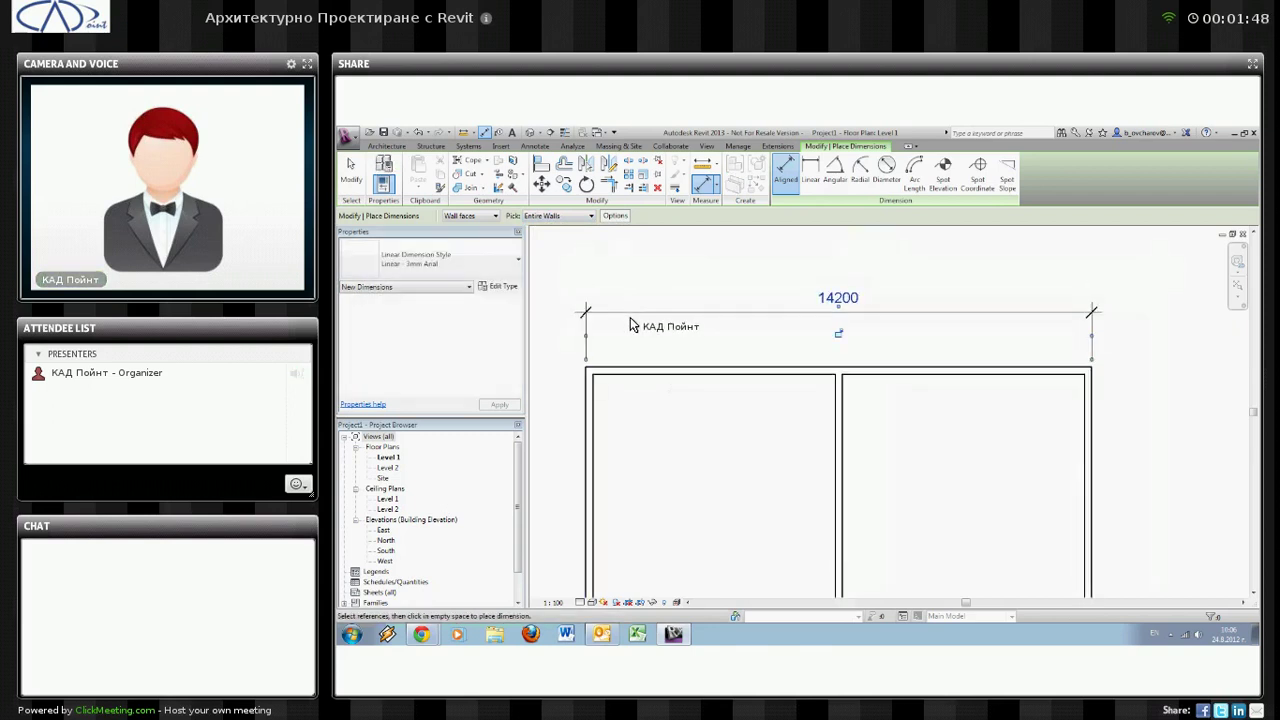
{"action": "left_click", "coordinate": [1093, 427]}
{"action": "left_click", "coordinate": [1143, 437]}
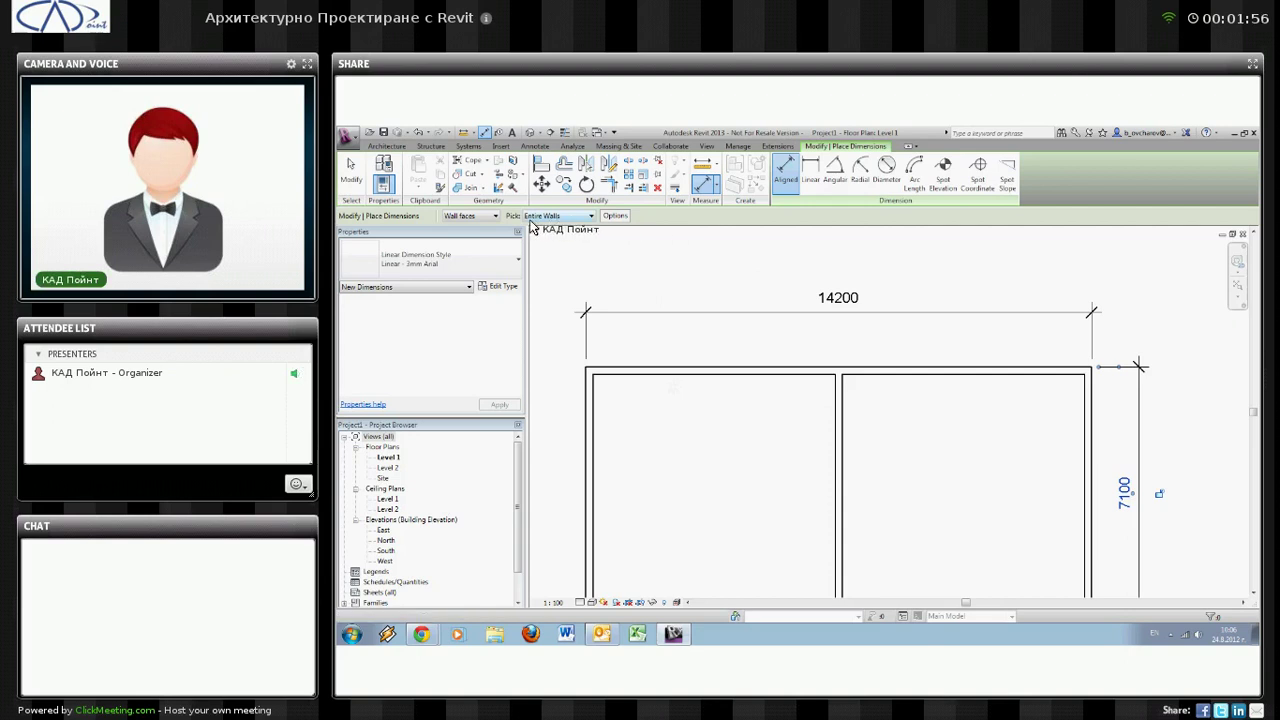
- Turn on Intersecting Walls in dimension Options and pick the top wall for a chained string
{"action": "left_click", "coordinate": [615, 217]}
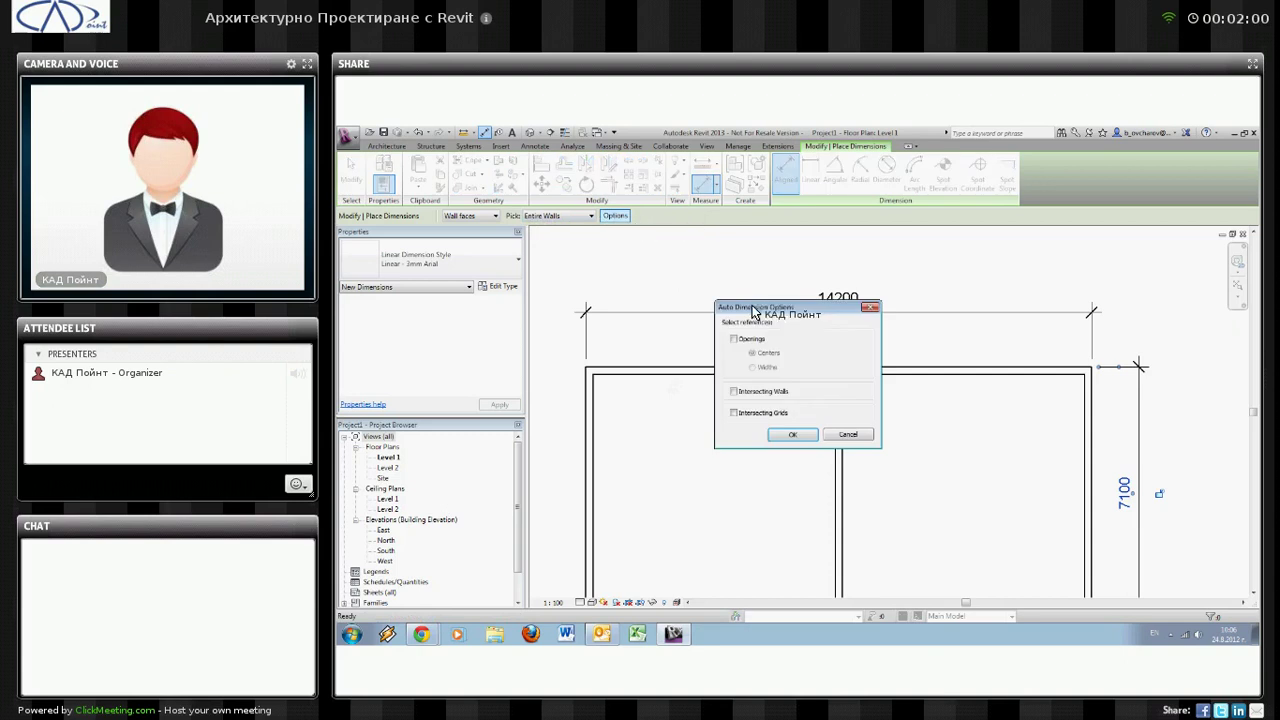
{"action": "left_click_drag", "start_coordinate": [740, 307], "coordinate": [433, 247]}
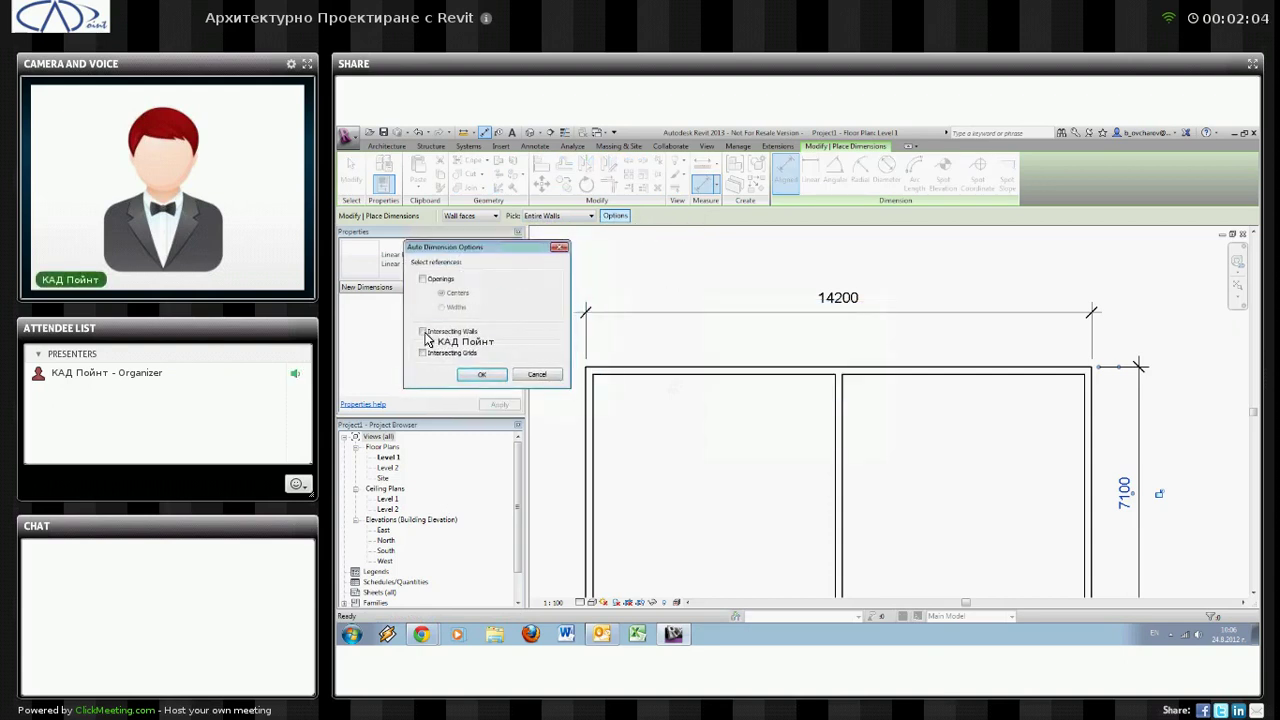
{"action": "left_click", "coordinate": [490, 376]}
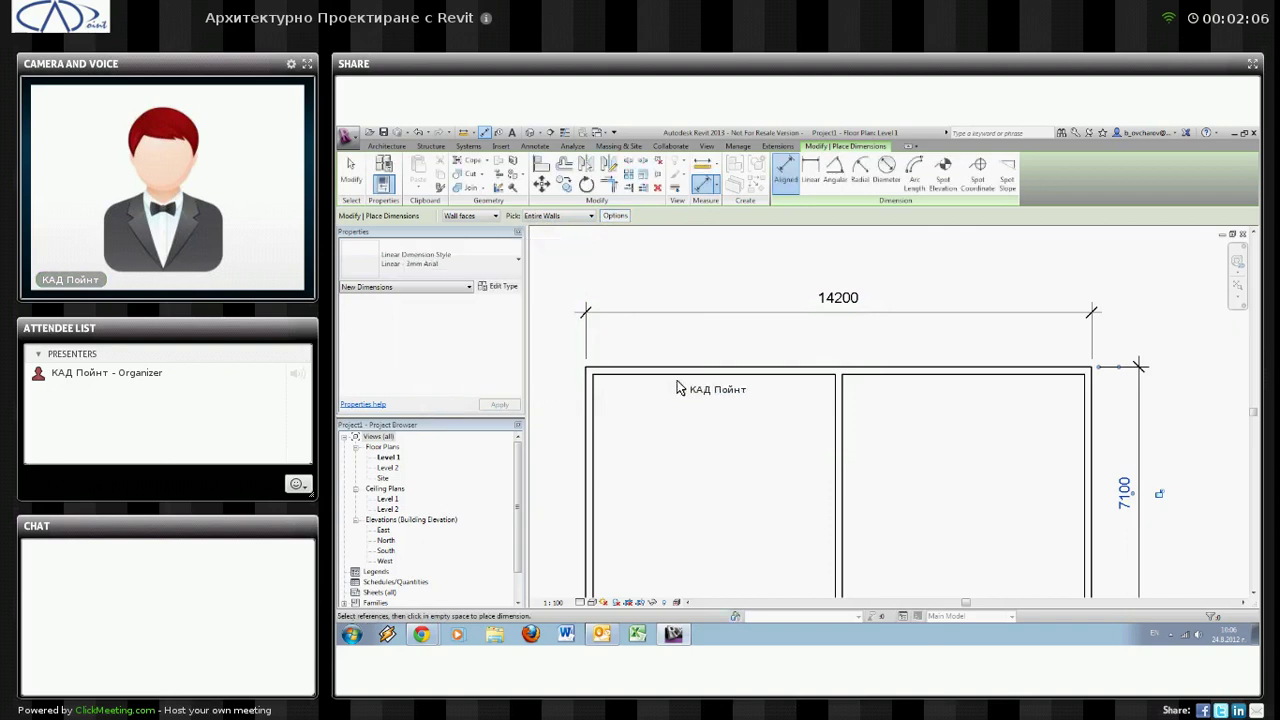
{"action": "left_click", "coordinate": [686, 372]}
{"action": "left_click", "coordinate": [690, 350]}
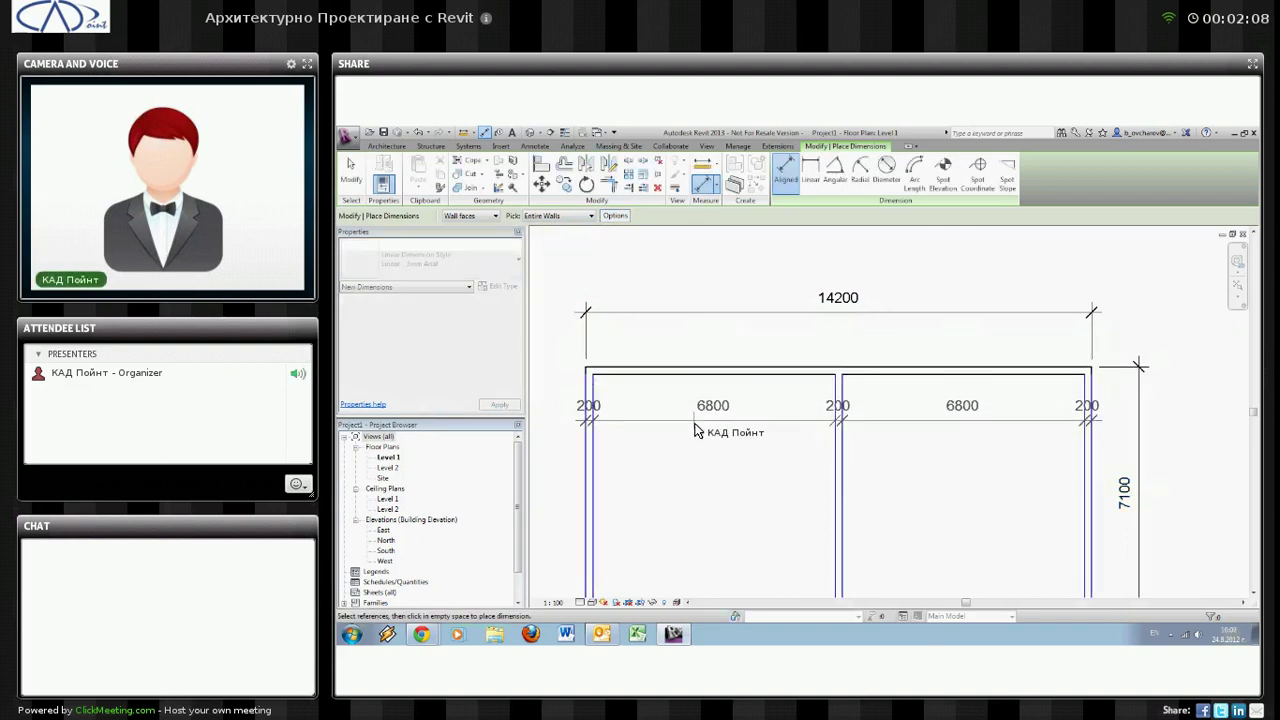
- Place the 200/6800/200/6800/200 string below the top wall and exit the dimension tool
{"action": "left_click", "coordinate": [698, 430]}
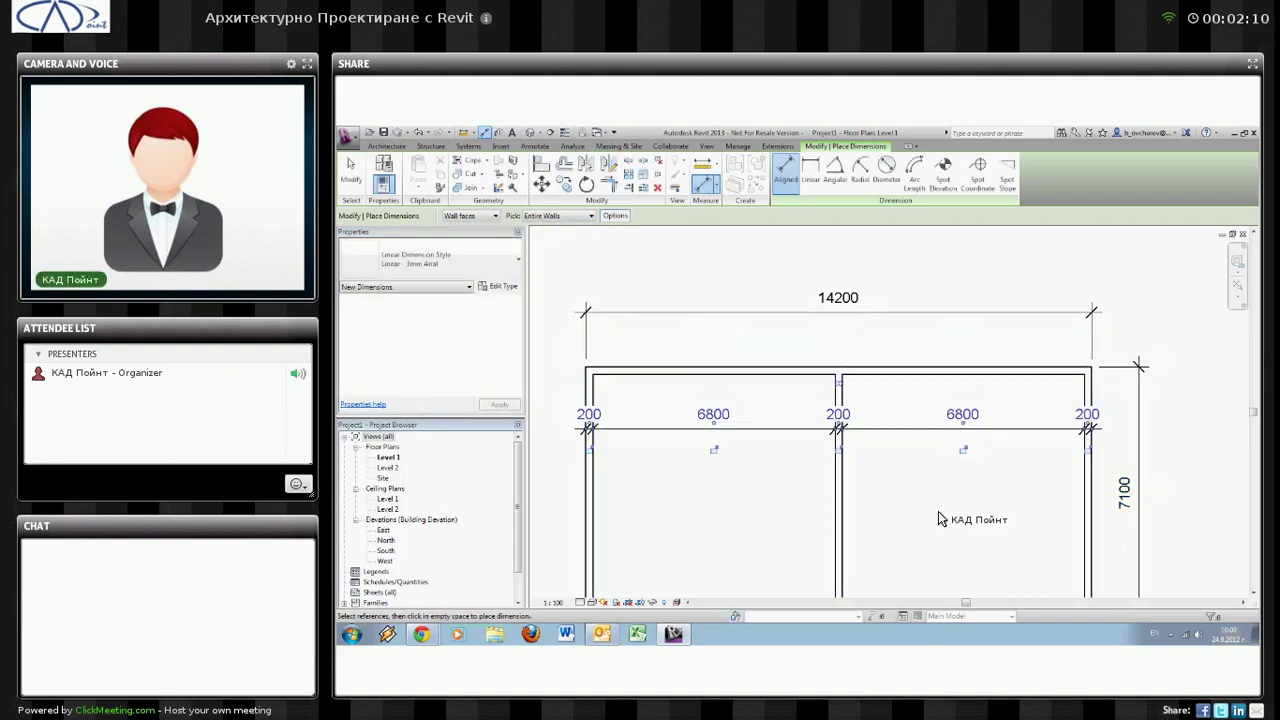
{"action": "left_click", "coordinate": [936, 500]}
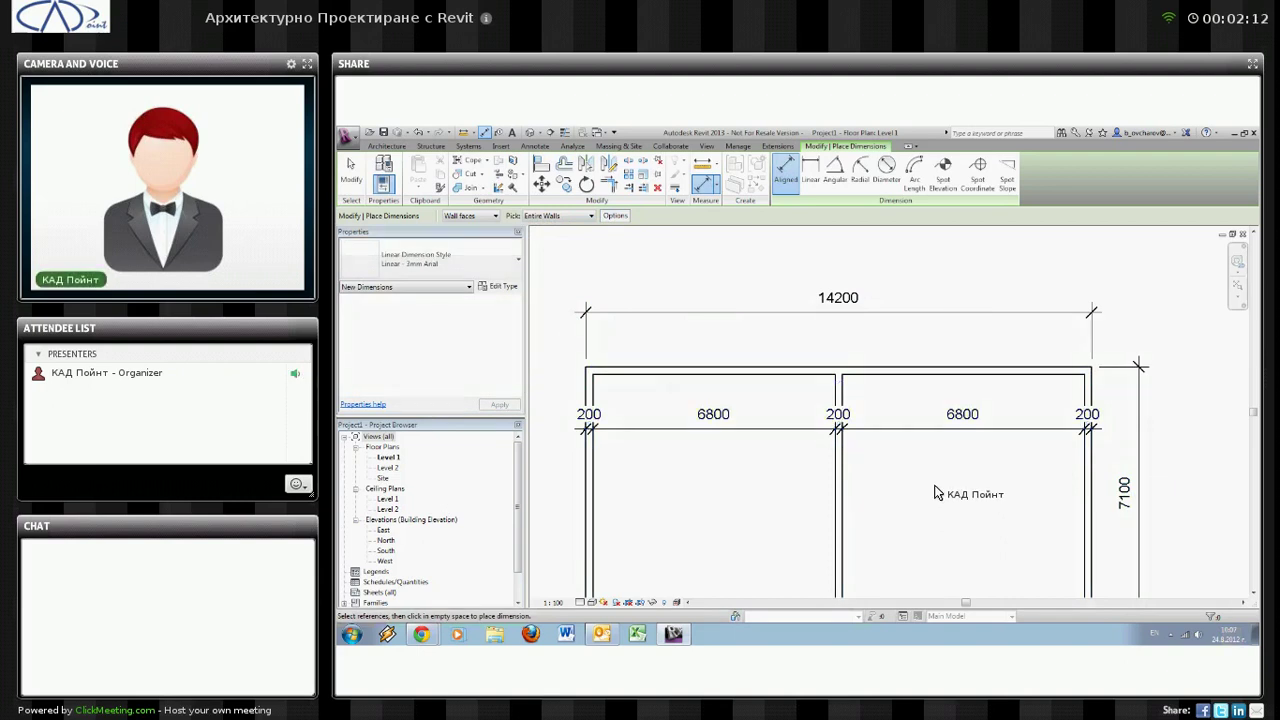
{"action": "key", "text": "Escape"}
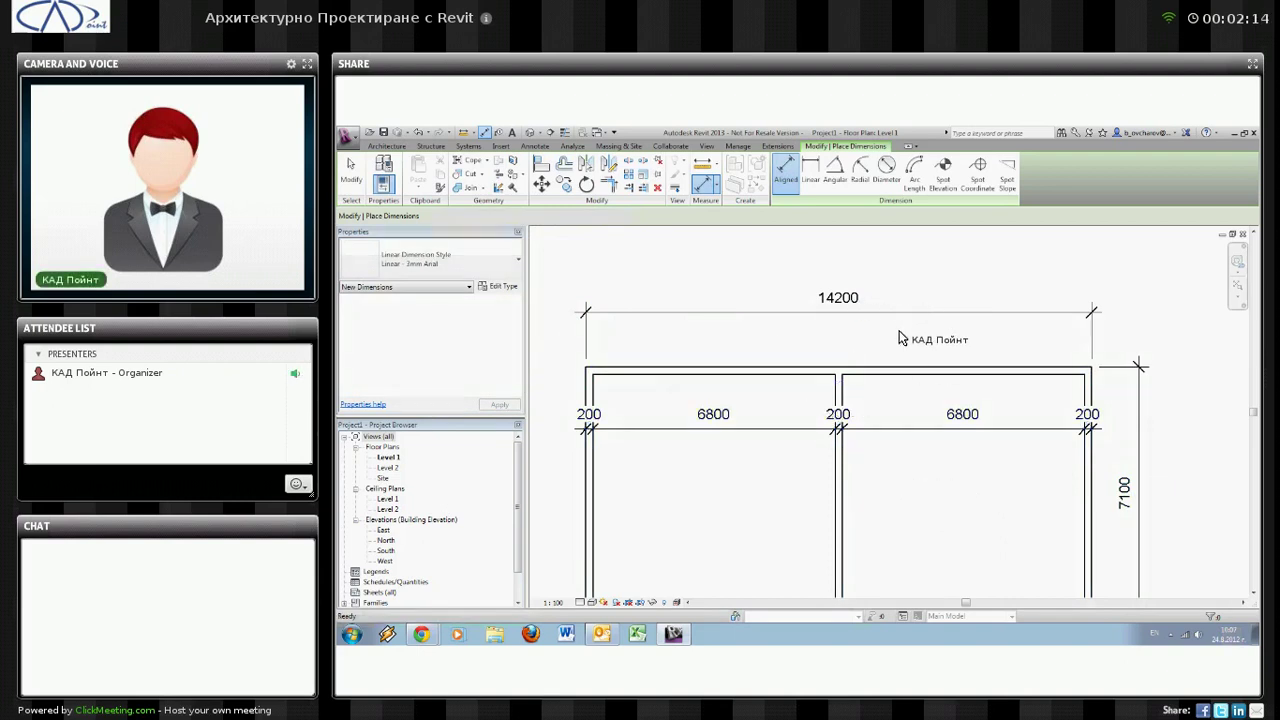
{"action": "key", "text": "Escape"}
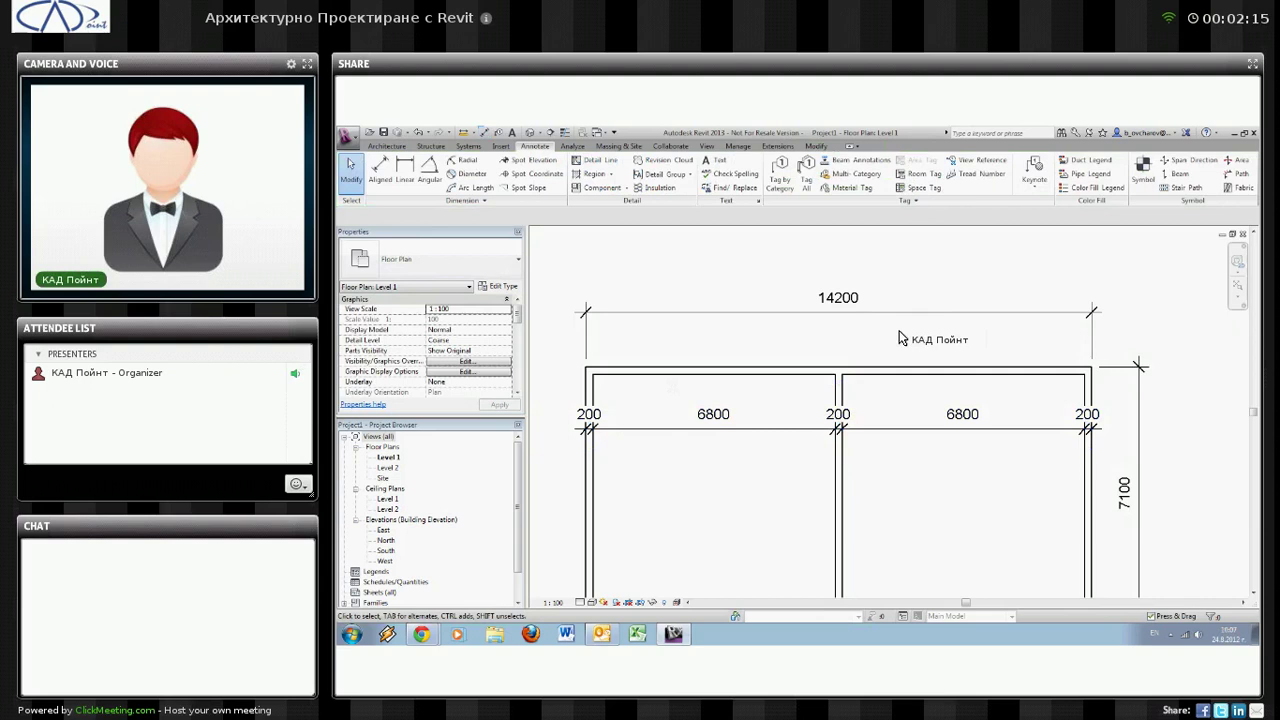
- Change the Project Units length format to Centimeters via UN
{"action": "key", "text": "u"}
{"action": "key", "text": "n"}
{"action": "left_click", "coordinate": [790, 297]}
{"action": "left_click", "coordinate": [805, 316]}
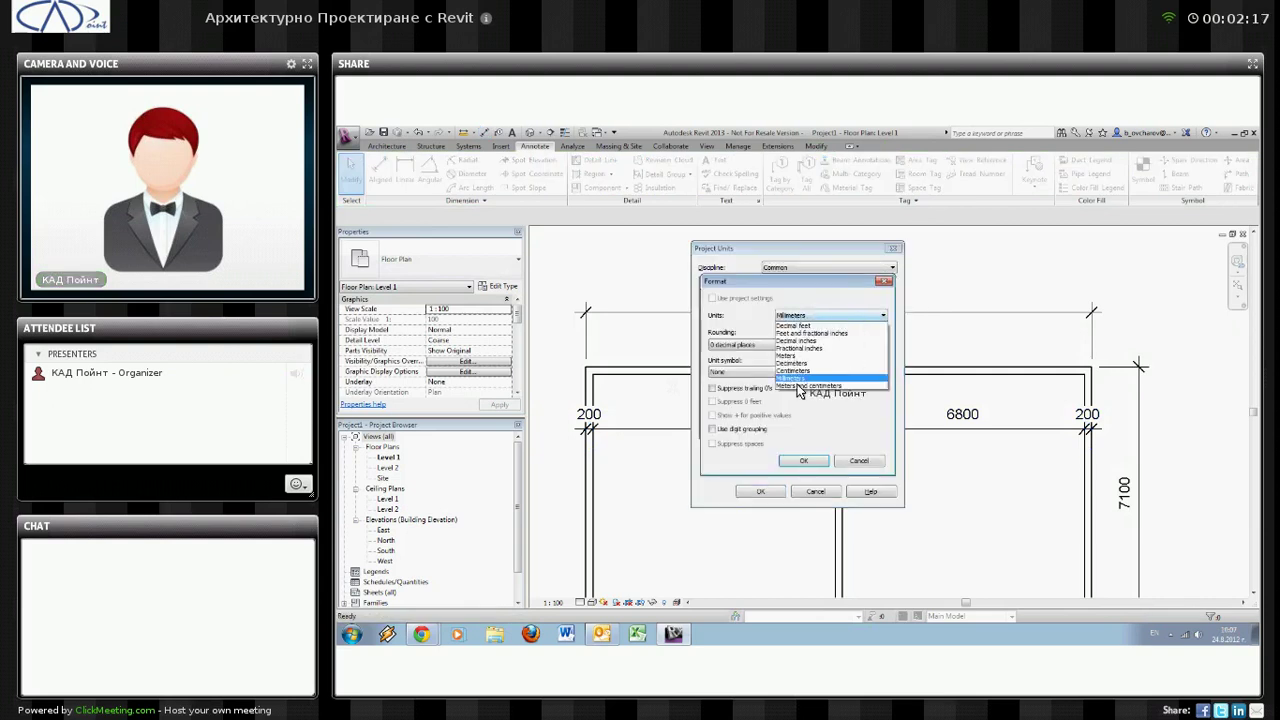
{"action": "left_click", "coordinate": [794, 370]}
{"action": "left_click", "coordinate": [803, 460]}
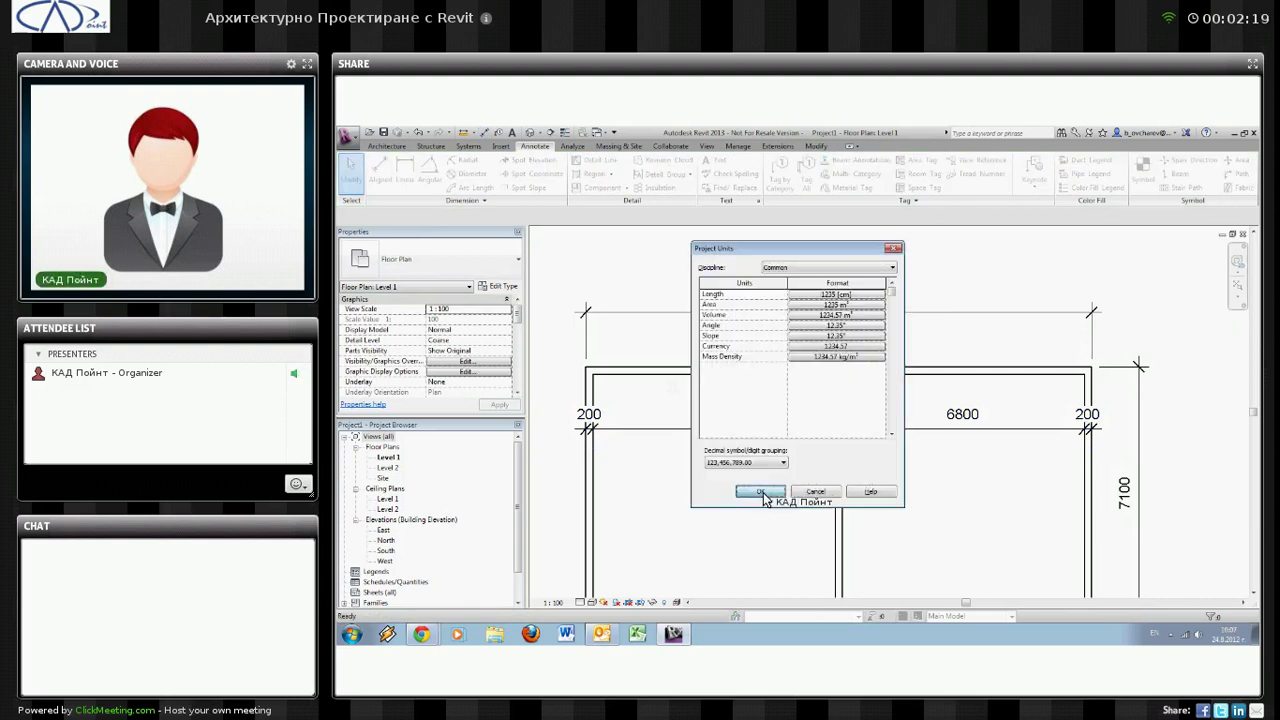
{"action": "key", "text": "Return"}
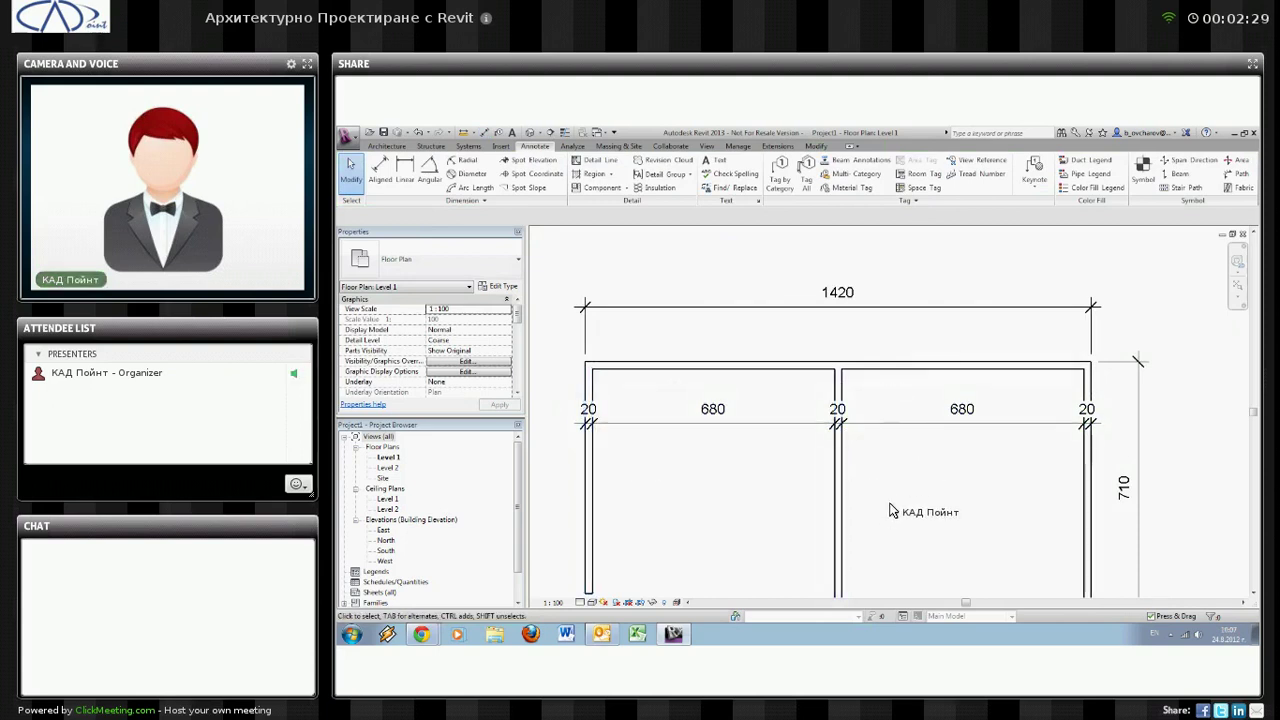
- Start the Window tool with the M_Fixed 0915 x 1830mm type selected
{"action": "middle_click_drag", "start_coordinate": [886, 506], "coordinate": [892, 496]}
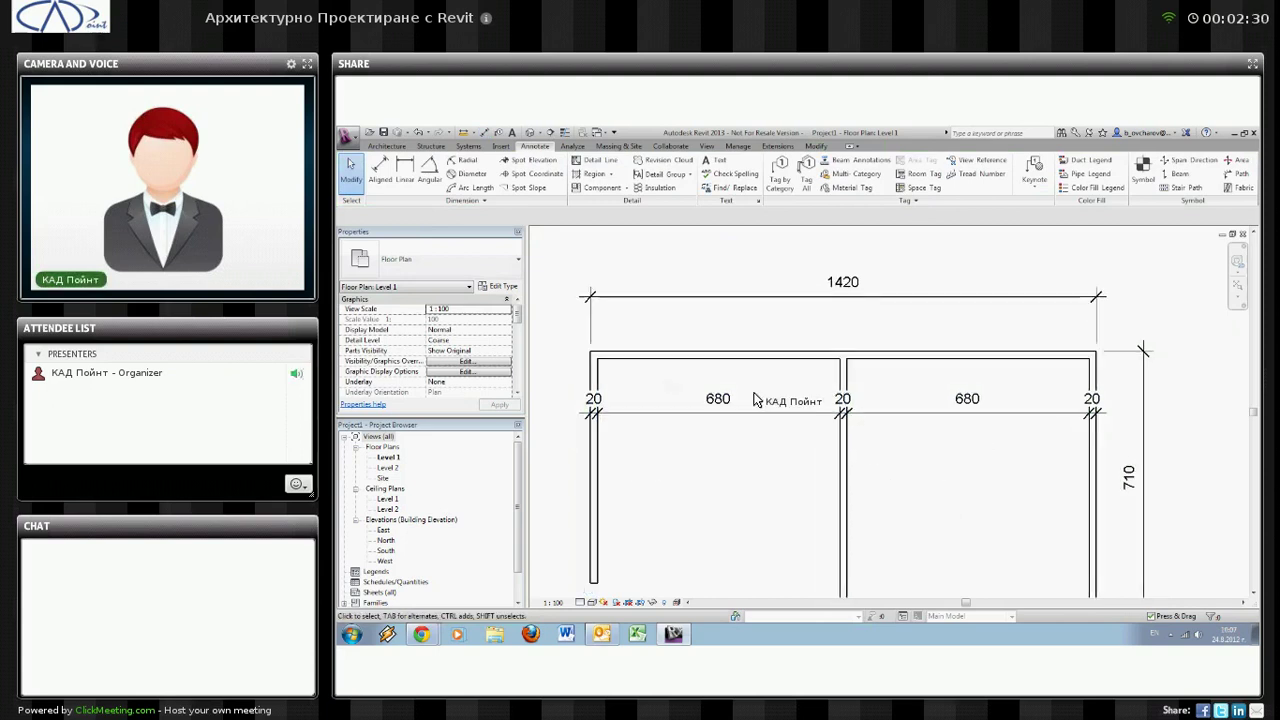
{"action": "left_click", "coordinate": [385, 147]}
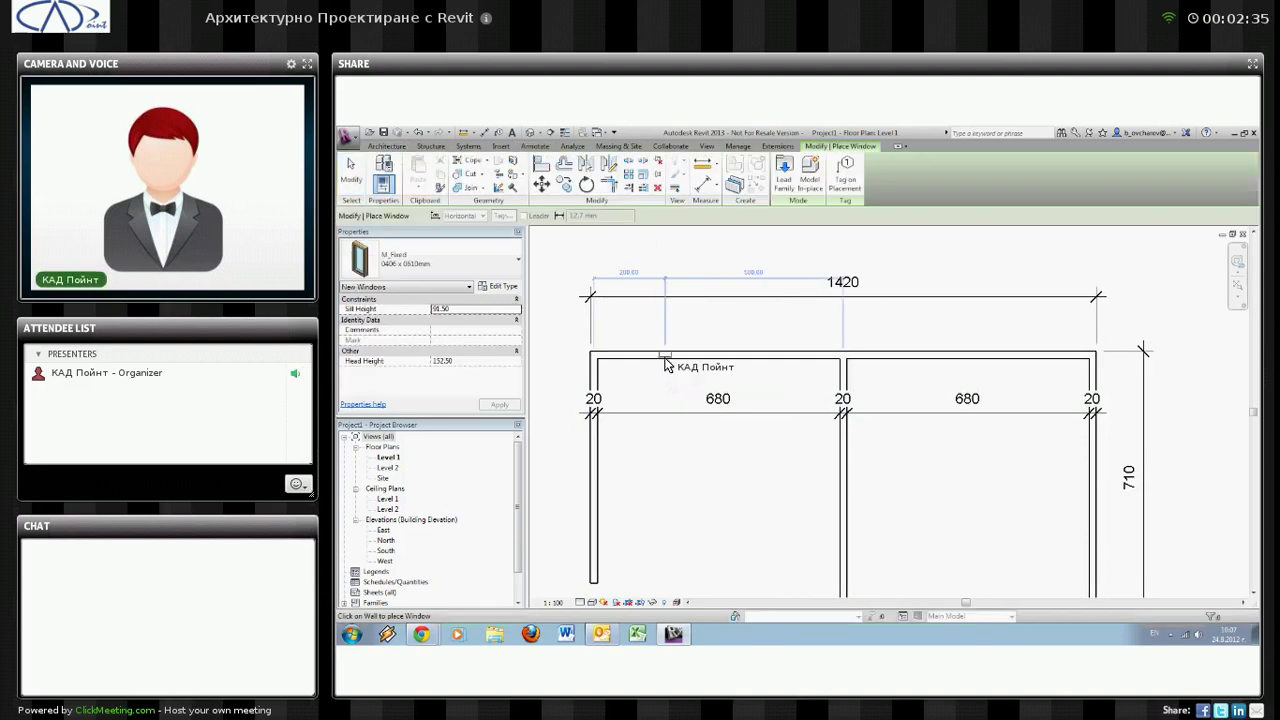
{"action": "left_click", "coordinate": [425, 258]}
{"action": "left_click", "coordinate": [420, 410]}
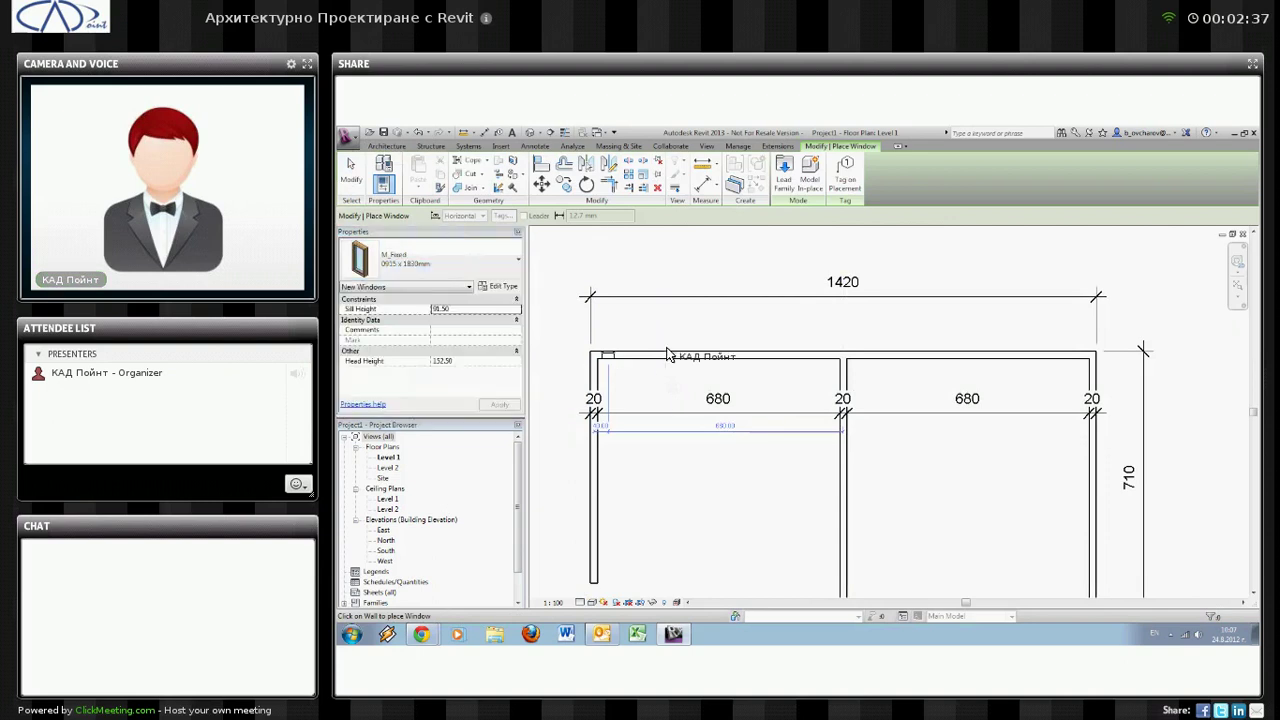
- Place four windows in the top wall, two in each room
{"action": "left_click", "coordinate": [665, 356]}
{"action": "left_click", "coordinate": [762, 356]}
{"action": "left_click", "coordinate": [904, 356]}
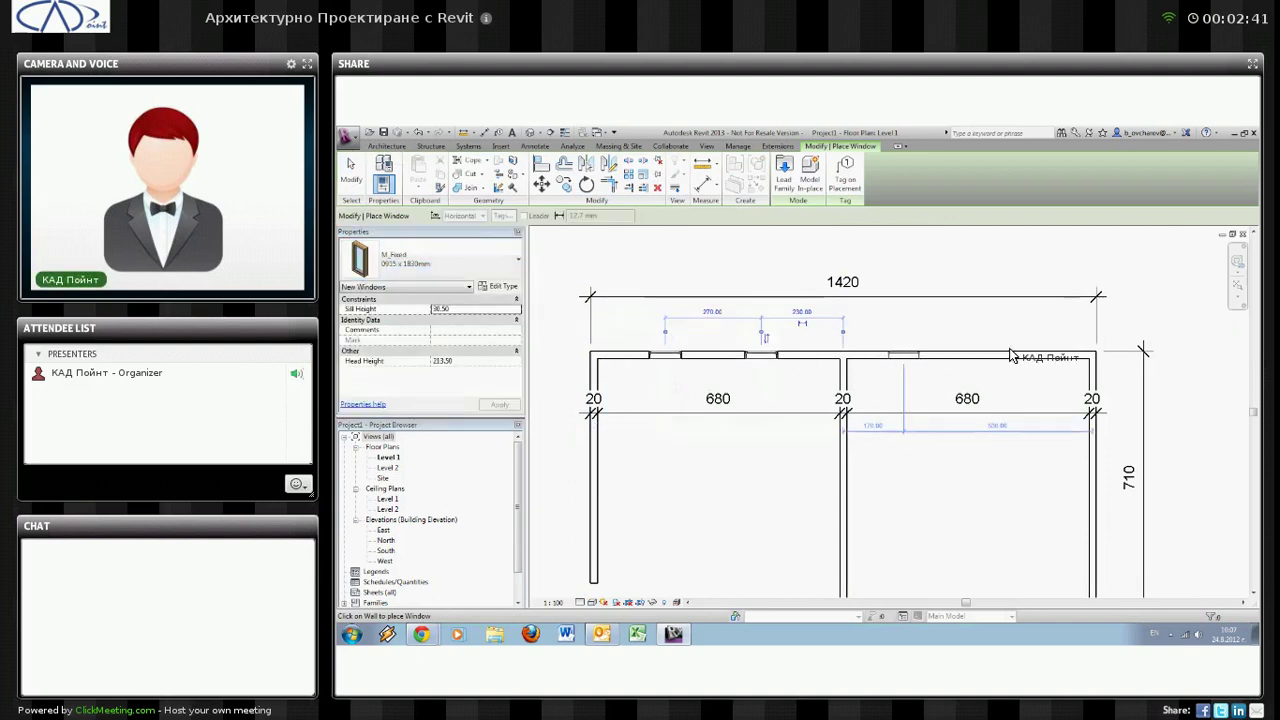
{"action": "left_click", "coordinate": [1012, 356]}
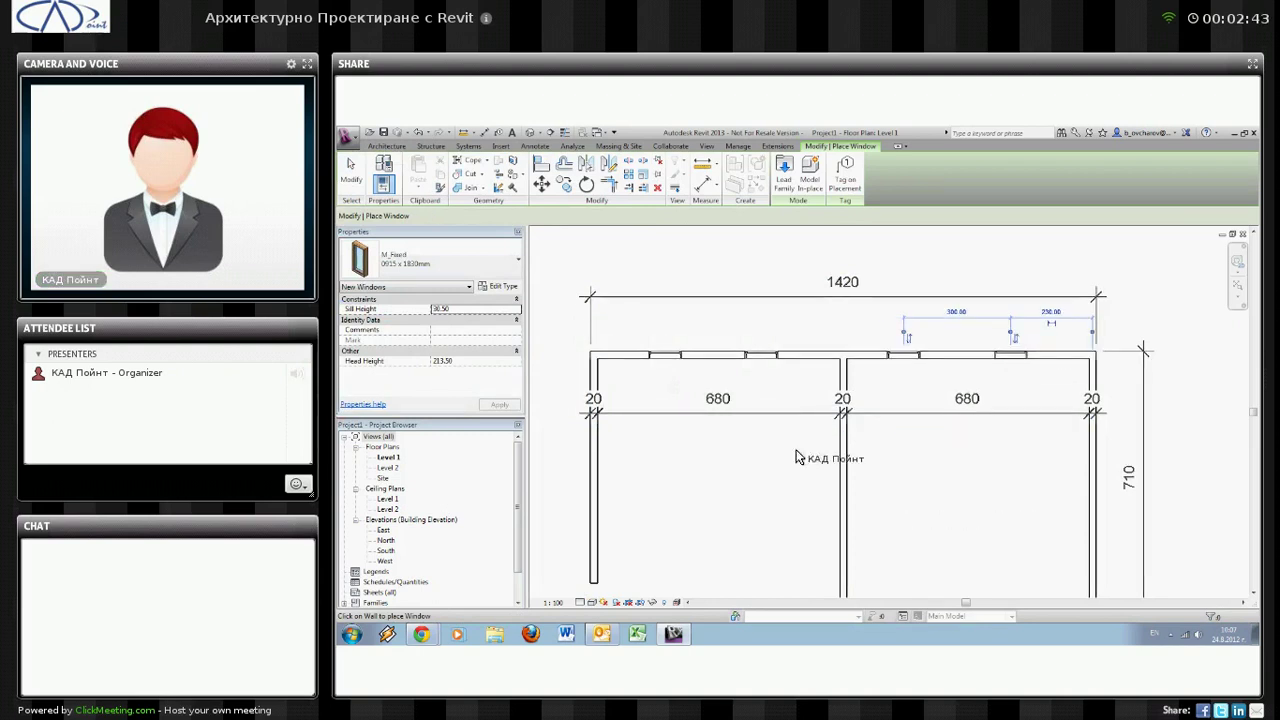
- Enable Openings with Widths for aligned dimensions and pick the top wall to dimension the windows
{"action": "key", "text": "Escape"}
{"action": "key", "text": "Escape"}
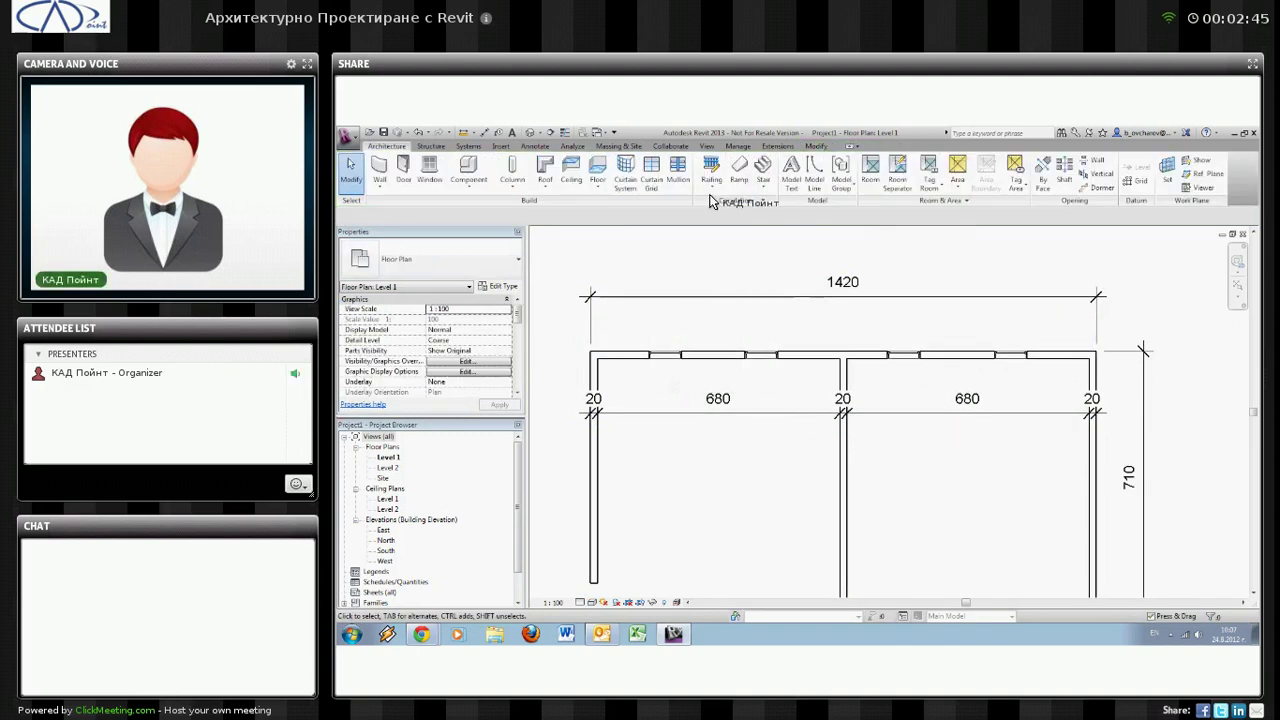
{"action": "left_click", "coordinate": [530, 147]}
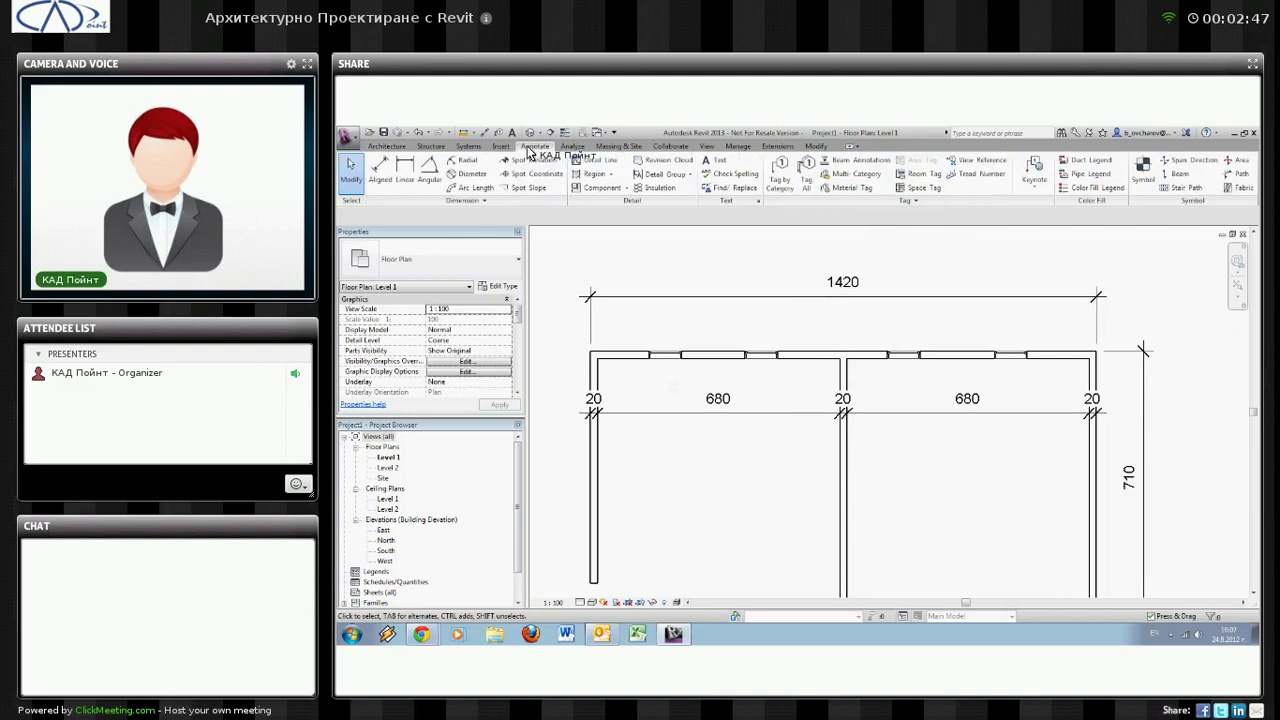
{"action": "left_click", "coordinate": [380, 170]}
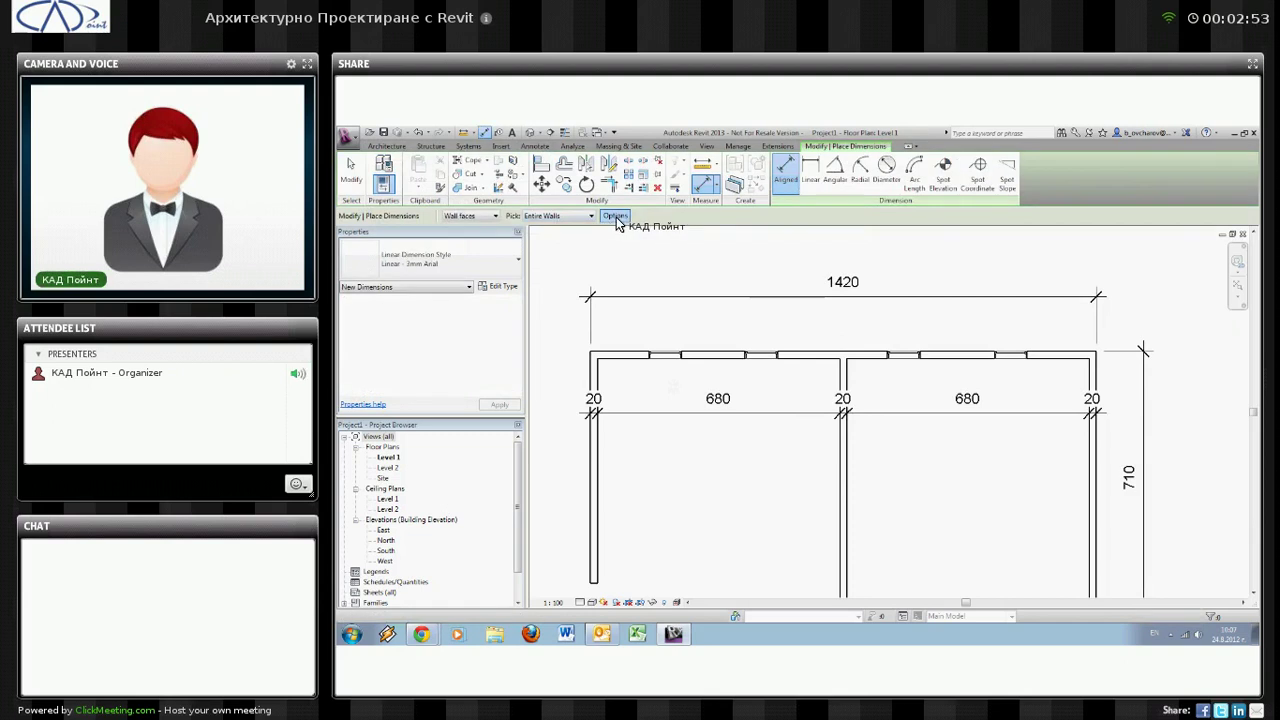
{"action": "left_click", "coordinate": [615, 216]}
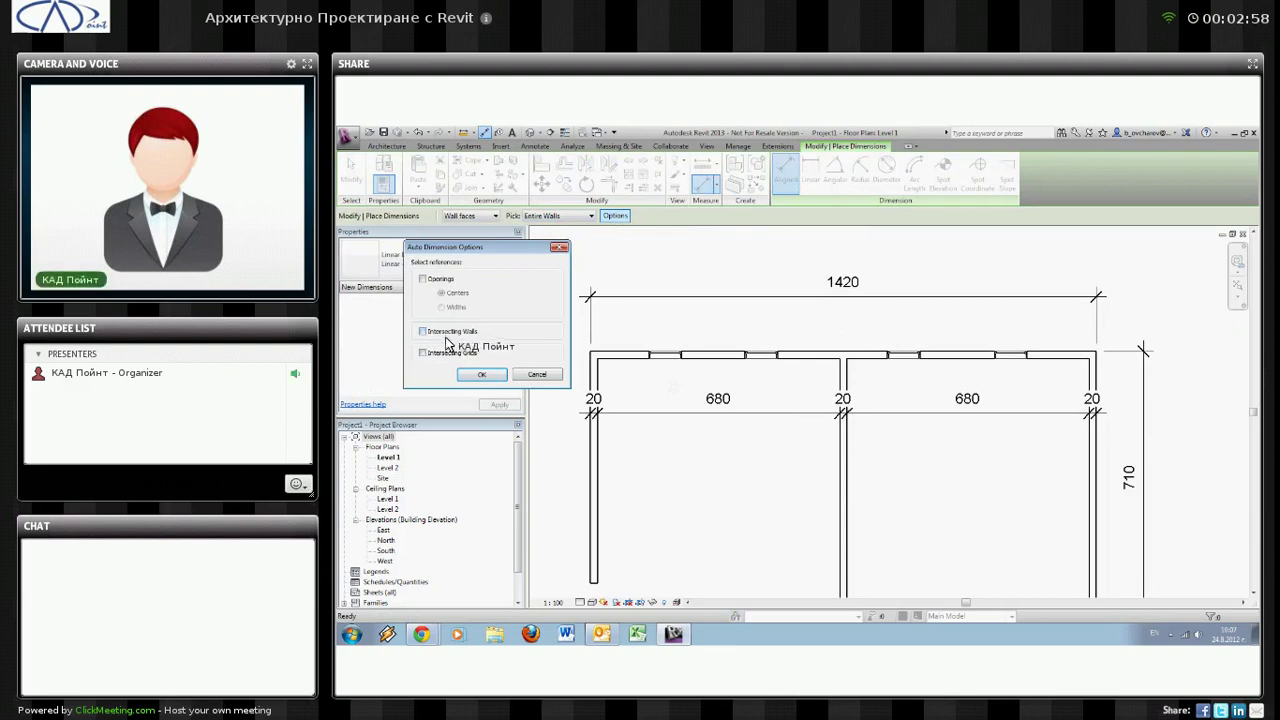
{"action": "left_click", "coordinate": [423, 279]}
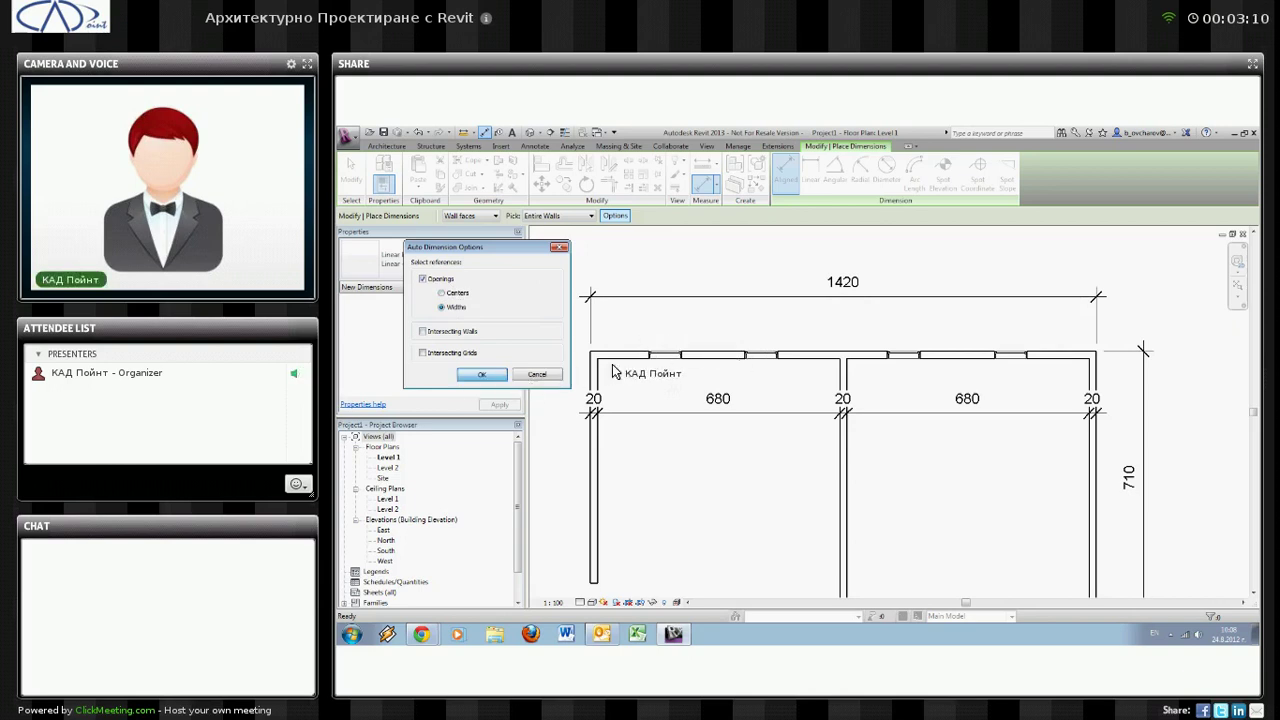
{"action": "left_click", "coordinate": [470, 377]}
{"action": "left_click", "coordinate": [712, 360]}
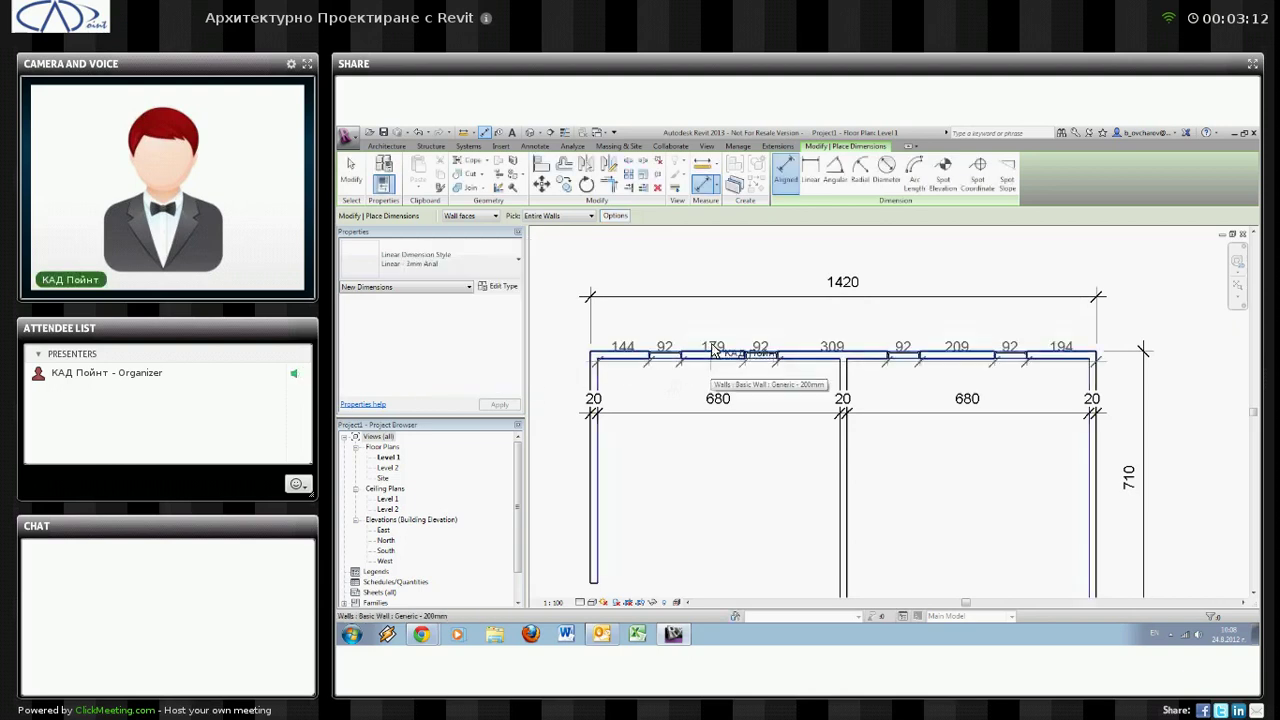
- Place the dimension string (164, 92, 179, 92, 309, 92, 209, 92, 194) above the top wall and zoom in on it
{"action": "left_click", "coordinate": [713, 343]}
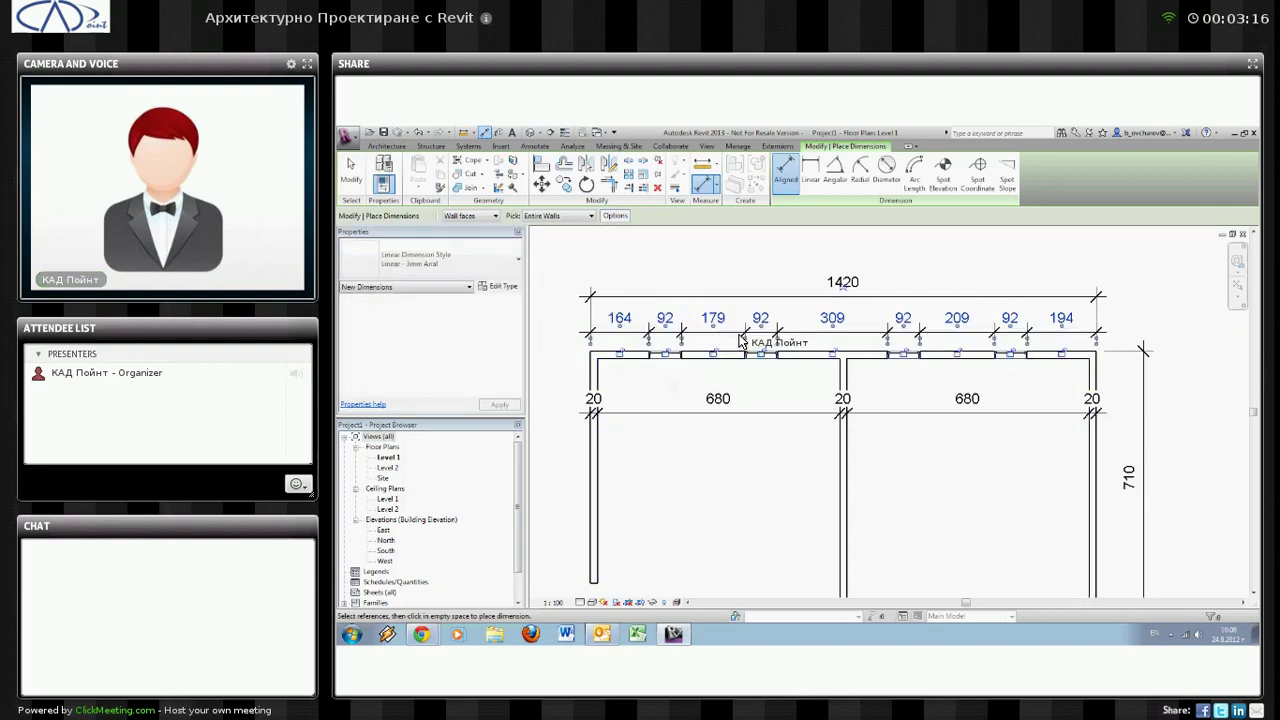
{"action": "key", "text": "Escape"}
{"action": "key", "text": "Escape"}
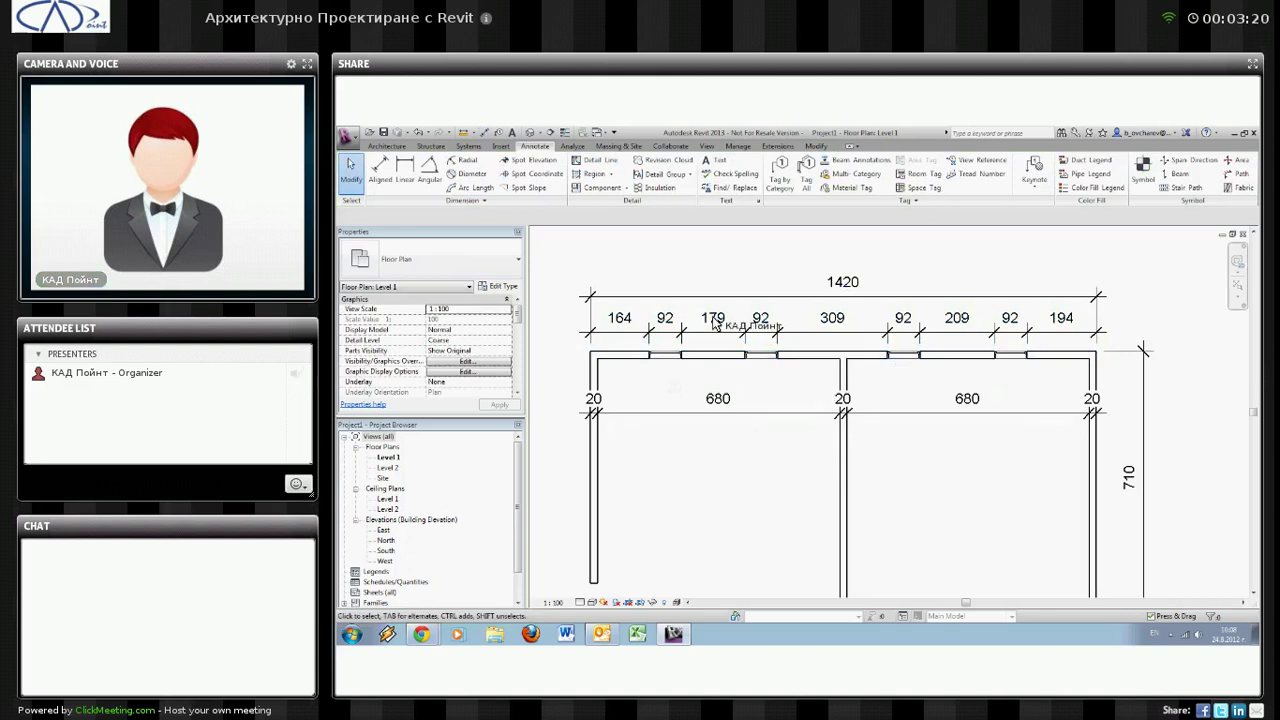
{"action": "scroll", "coordinate": [713, 322], "scroll_direction": "up", "scroll_amount": 2}
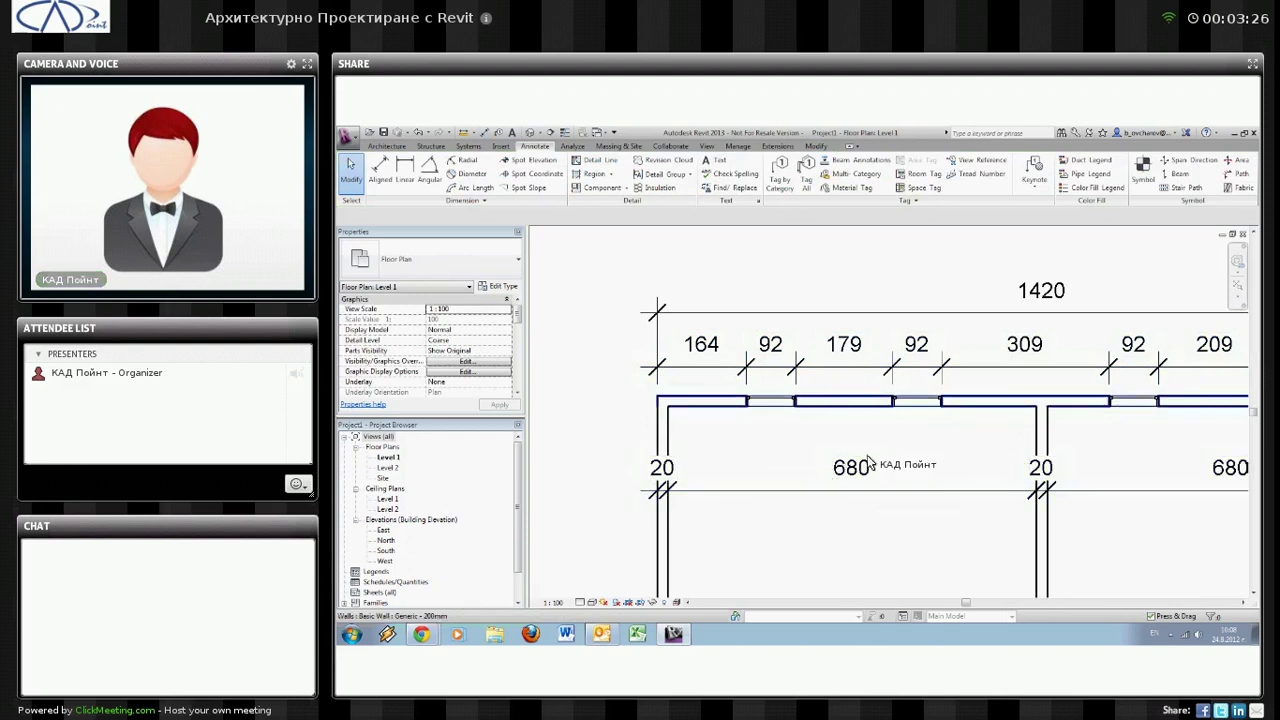
{"action": "middle_click_drag", "start_coordinate": [868, 461], "coordinate": [863, 487]}
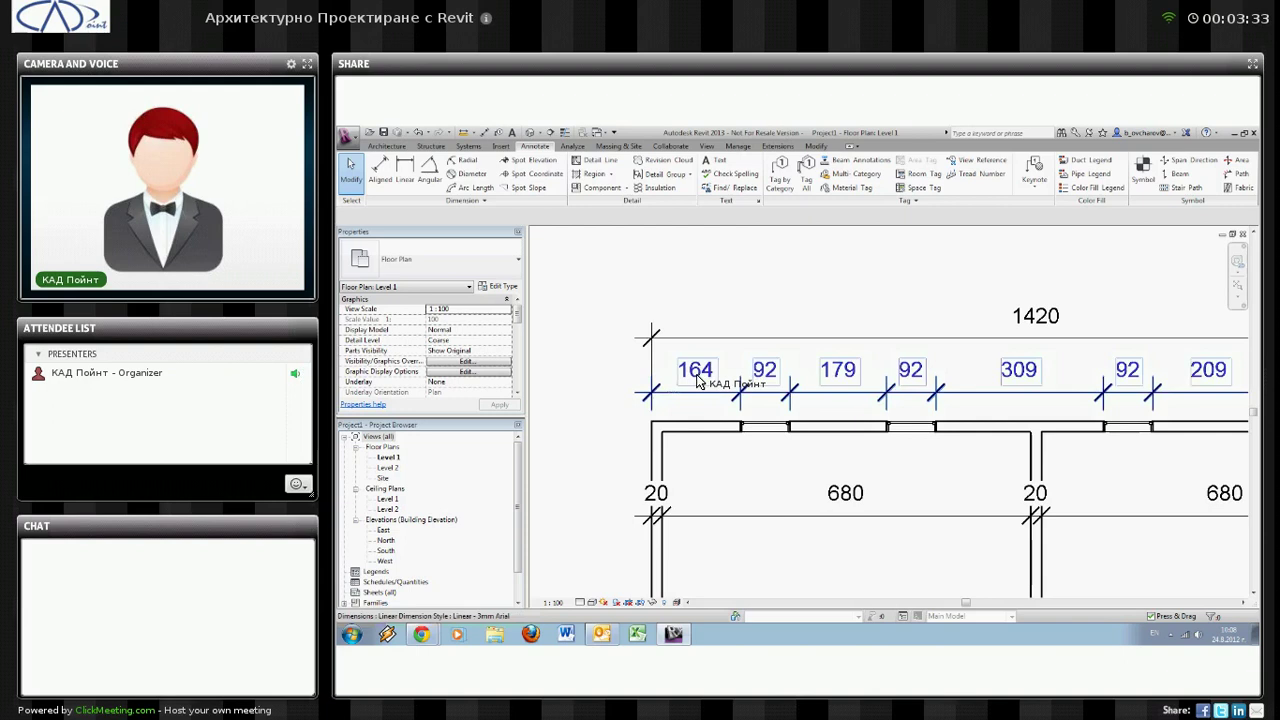
{"action": "scroll", "coordinate": [697, 381], "scroll_direction": "up", "scroll_amount": 2}
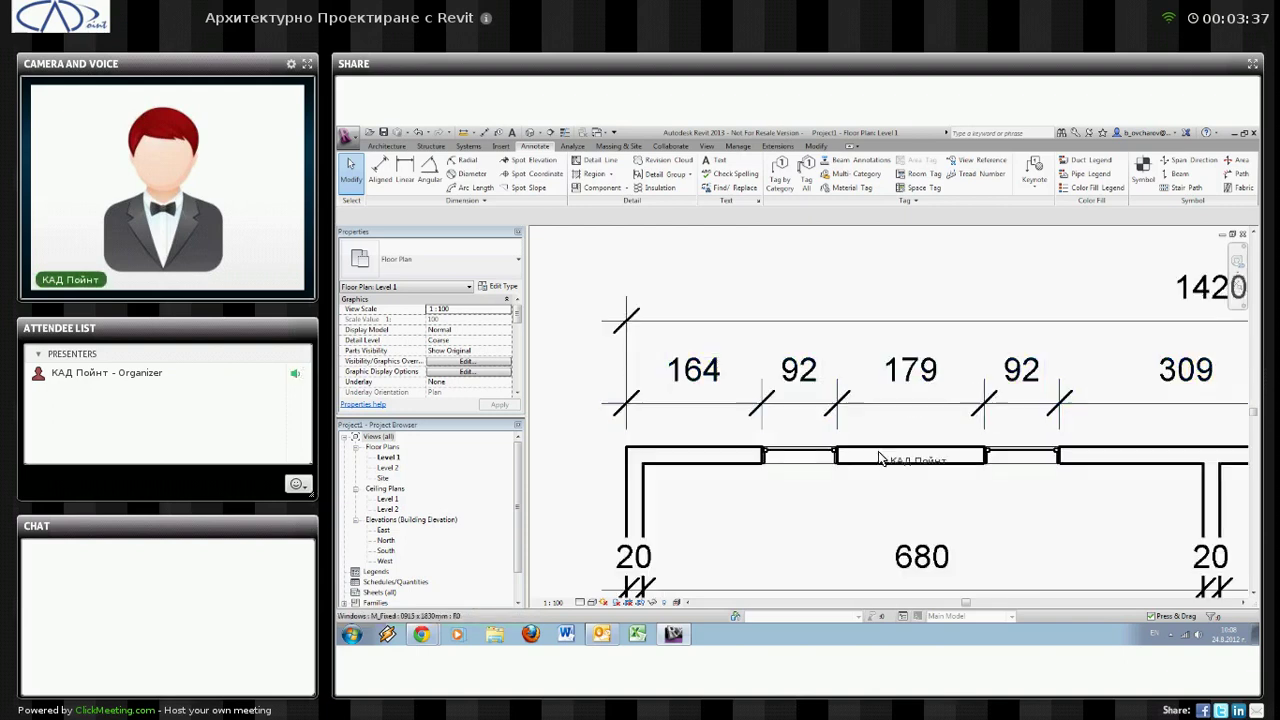
- Set the left room's first window's right temporary dimension to 178.50+164.25/2, centring it with 171 per side
{"action": "left_click", "coordinate": [812, 466]}
{"action": "scroll", "coordinate": [812, 466], "scroll_direction": "up", "scroll_amount": 2}
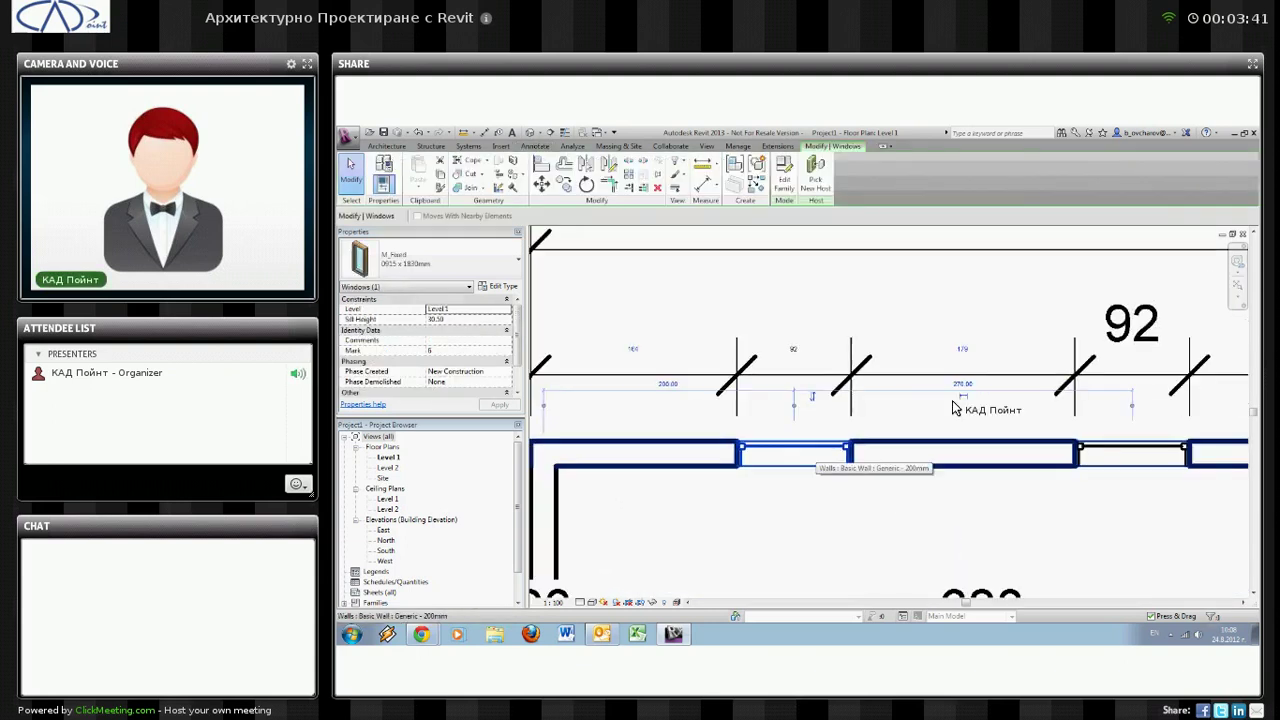
{"action": "middle_click_drag", "start_coordinate": [934, 359], "coordinate": [946, 394]}
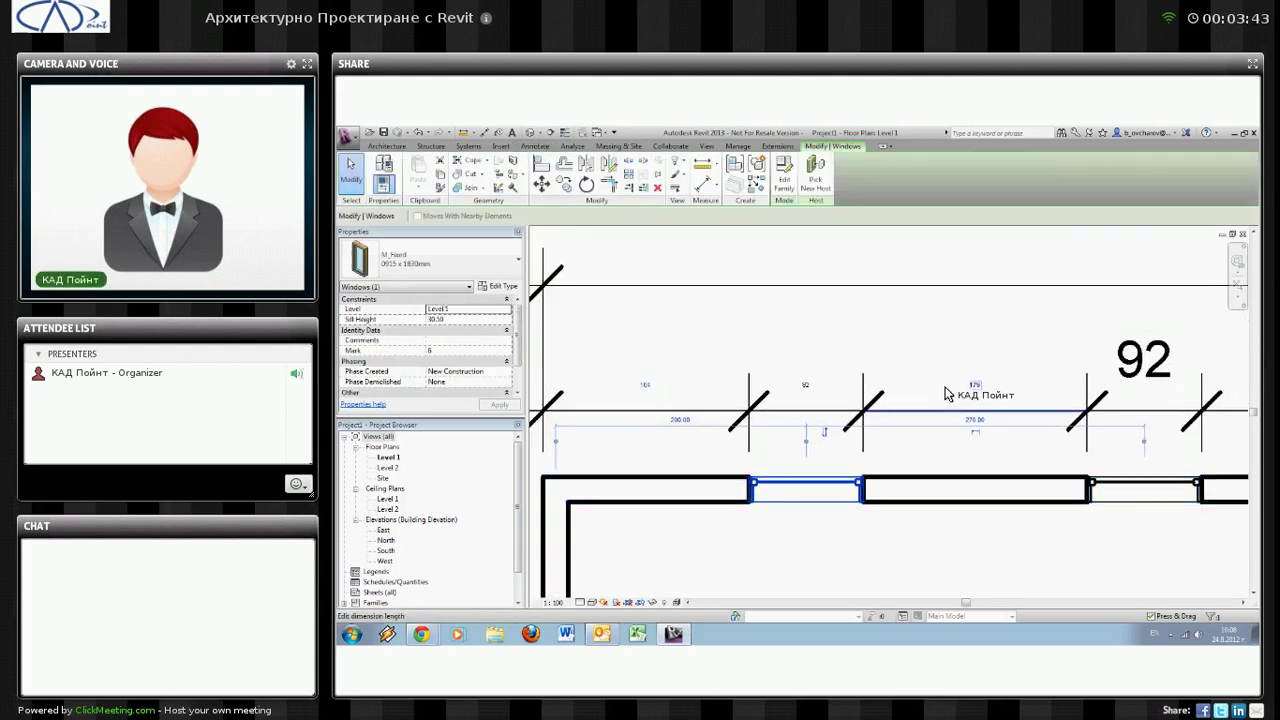
{"action": "left_click", "coordinate": [645, 384]}
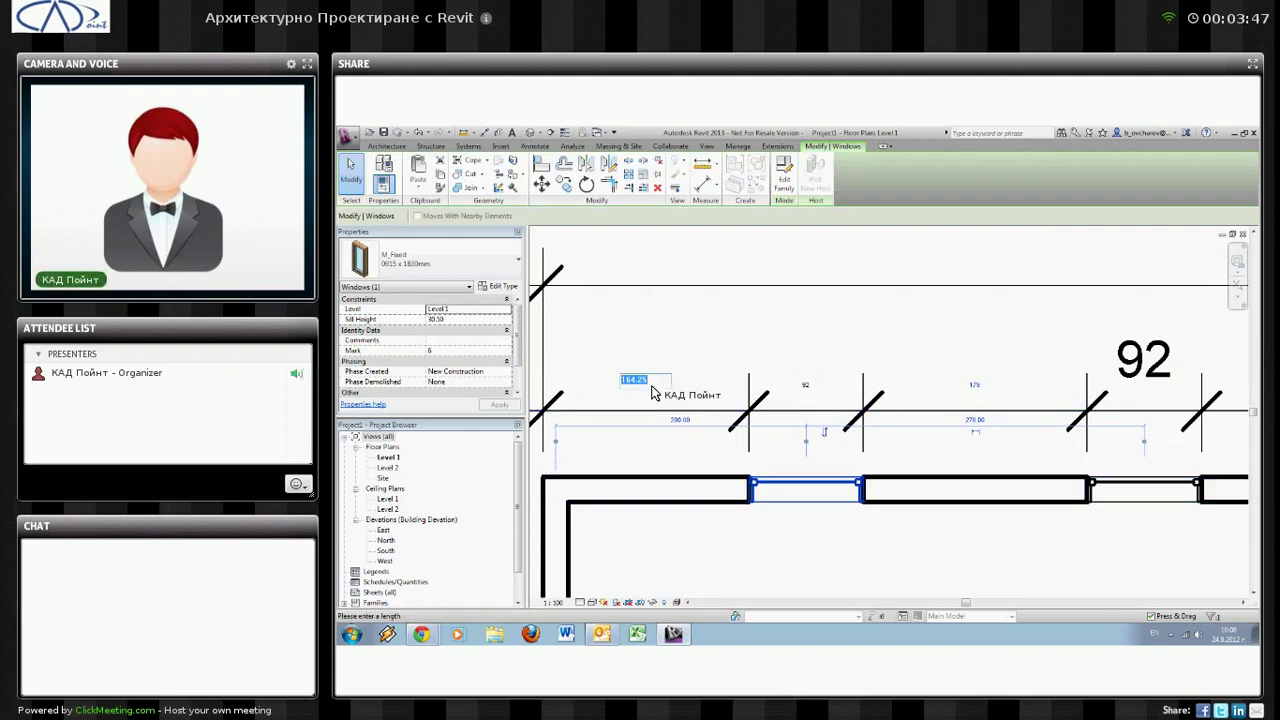
{"action": "key", "text": "Return"}
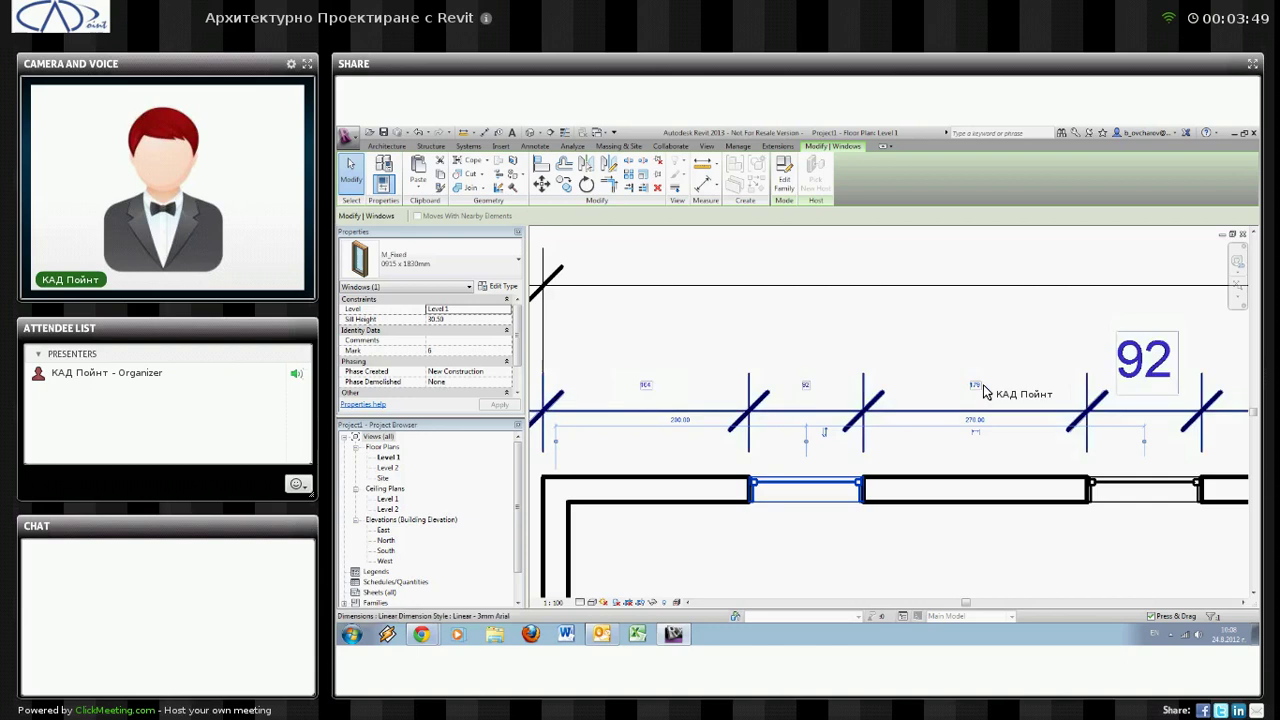
{"action": "left_click", "coordinate": [958, 382]}
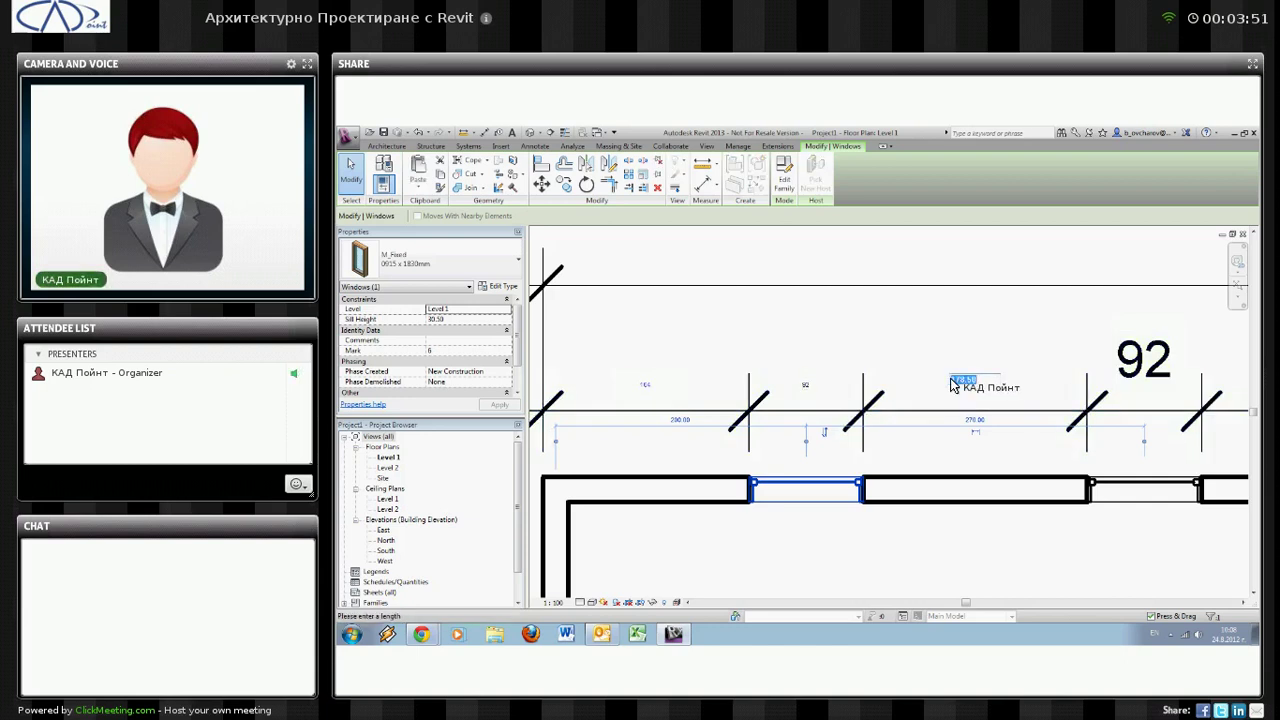
{"action": "left_click", "coordinate": [953, 382]}
{"action": "type", "text": "=178.50"}
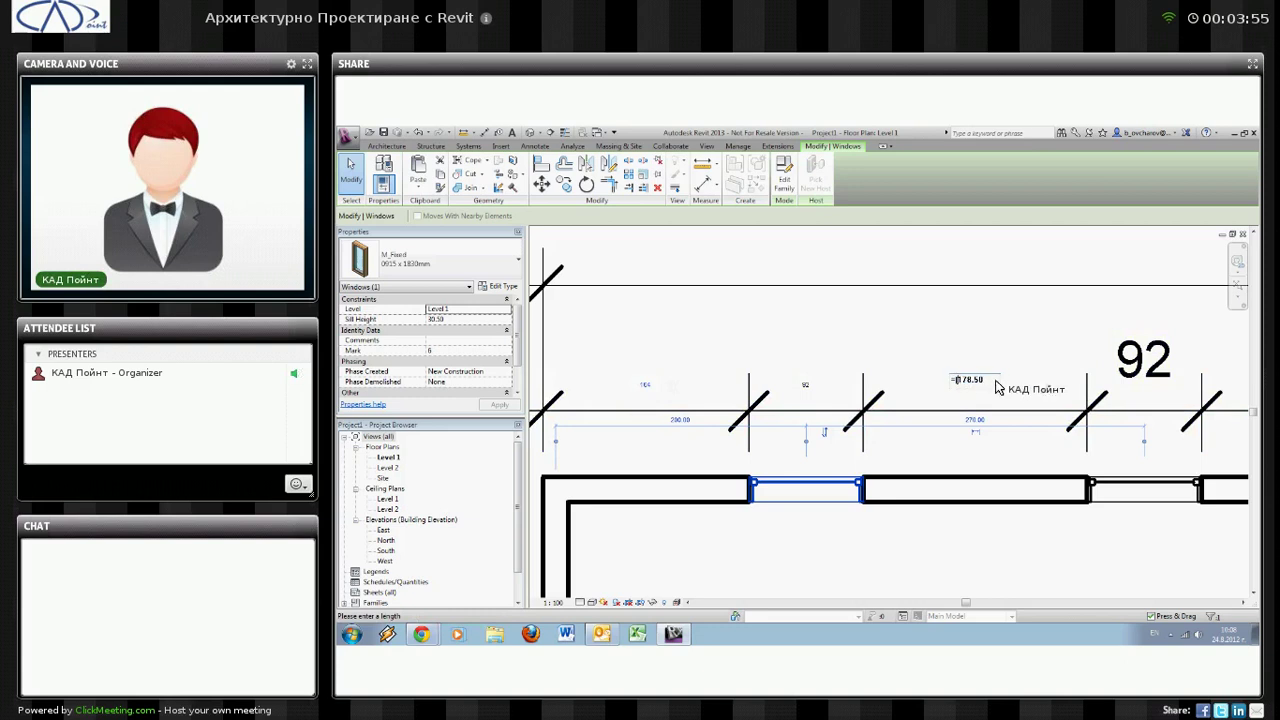
{"action": "type", "text": "+164.25/2"}
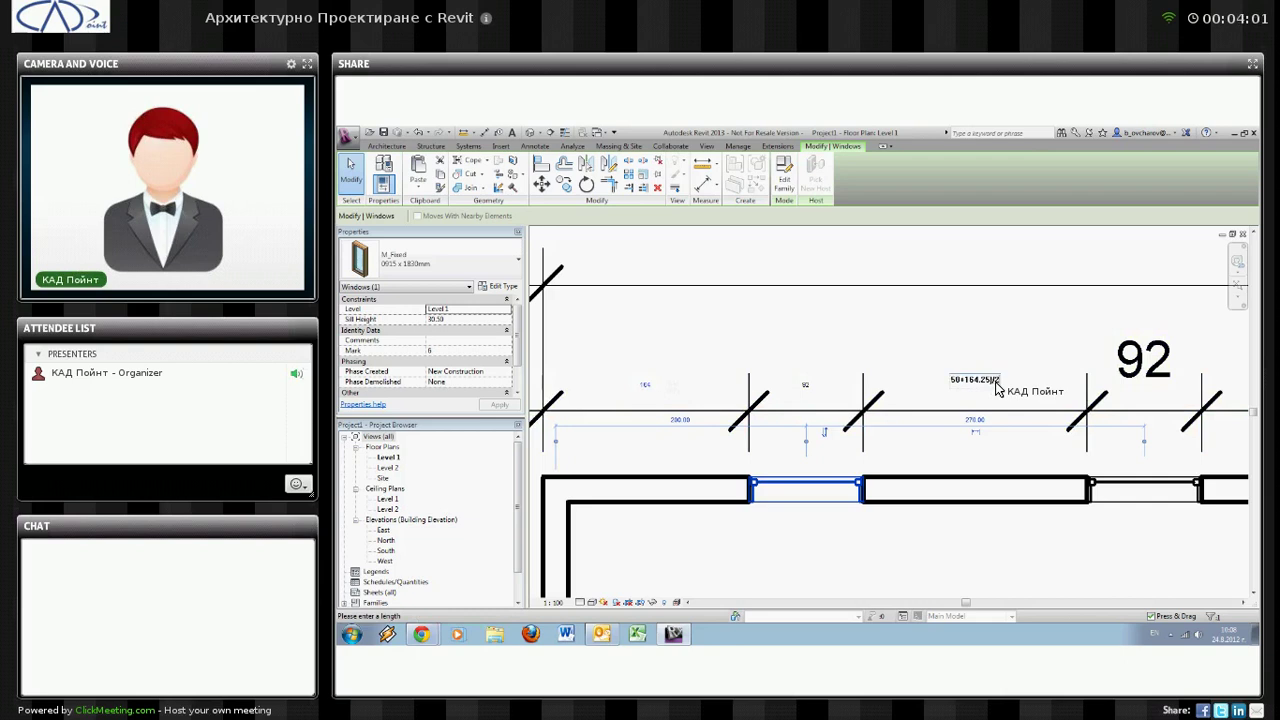
{"action": "key", "text": "Return"}
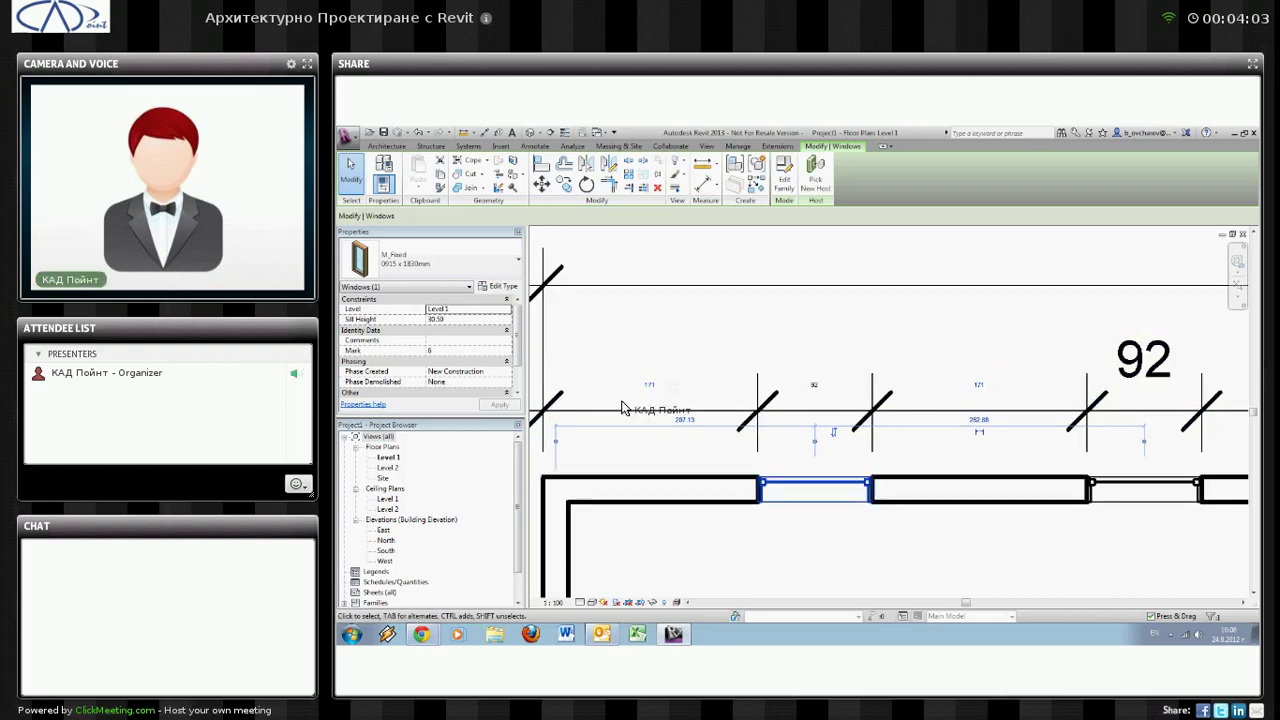
{"action": "key", "text": "Escape"}
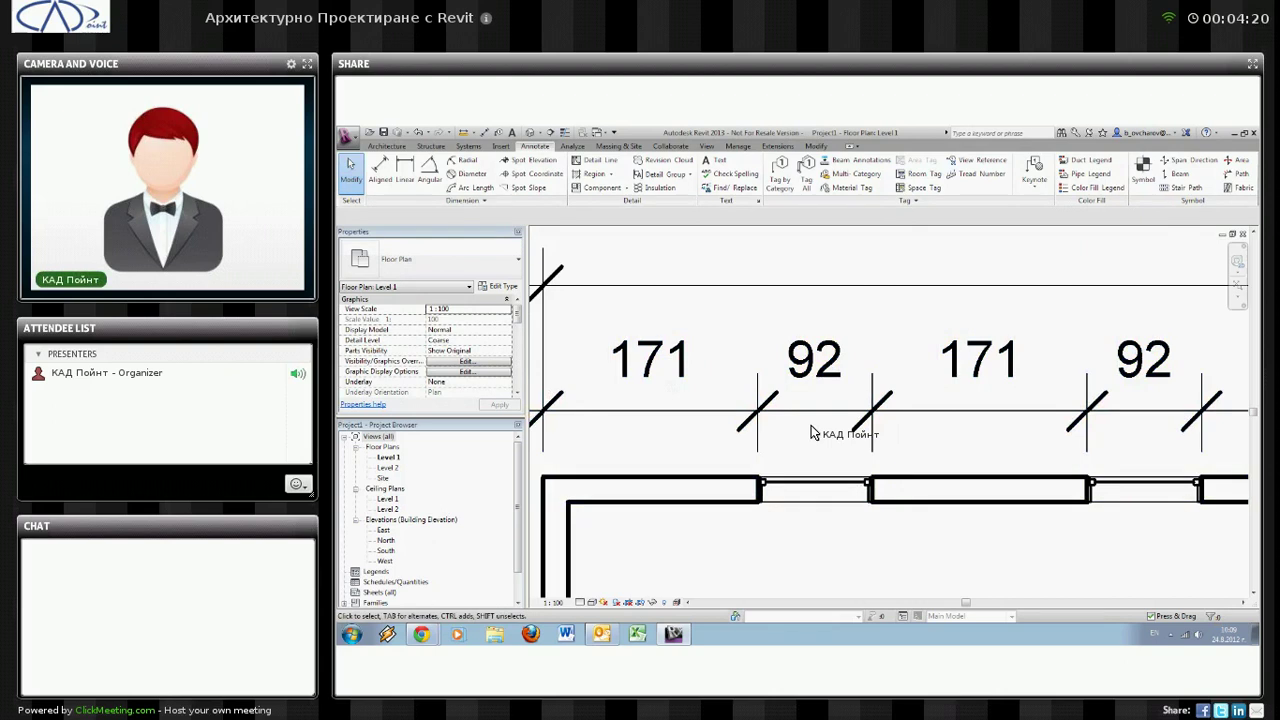
{"action": "left_click", "coordinate": [745, 433]}
{"action": "scroll", "coordinate": [745, 433], "scroll_direction": "down", "scroll_amount": 1}
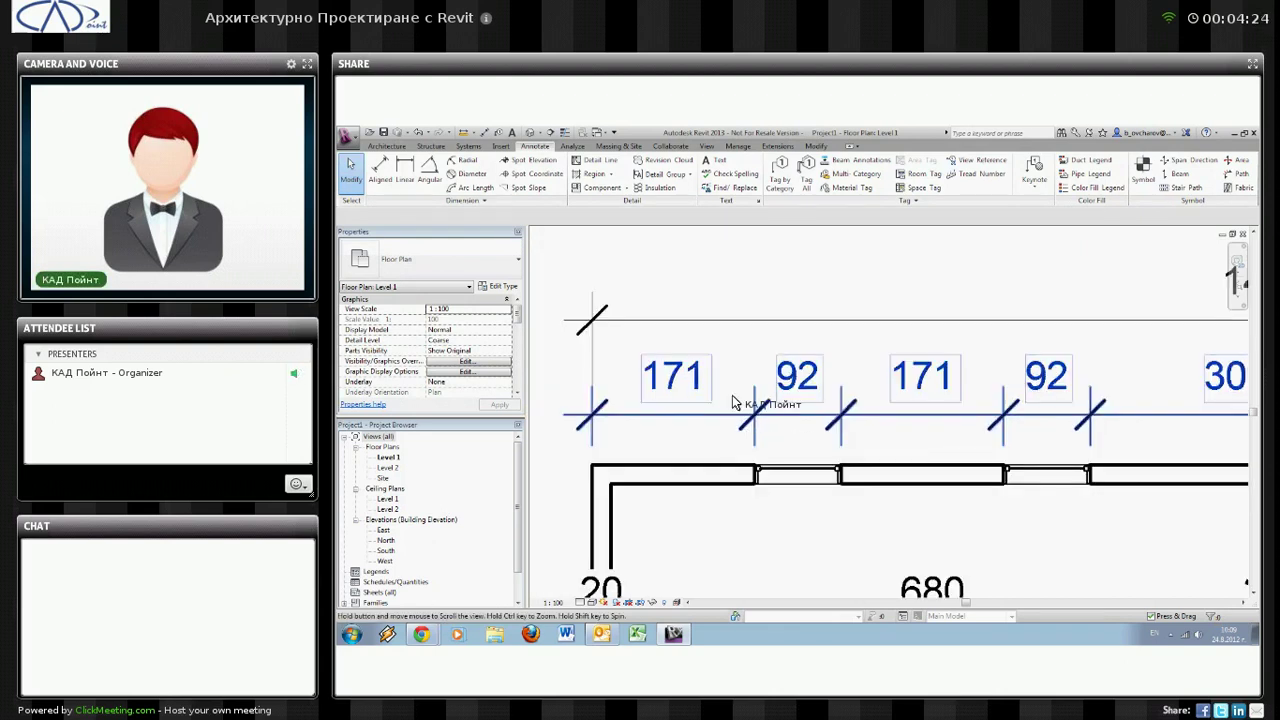
{"action": "scroll", "coordinate": [740, 400], "scroll_direction": "down", "scroll_amount": 1}
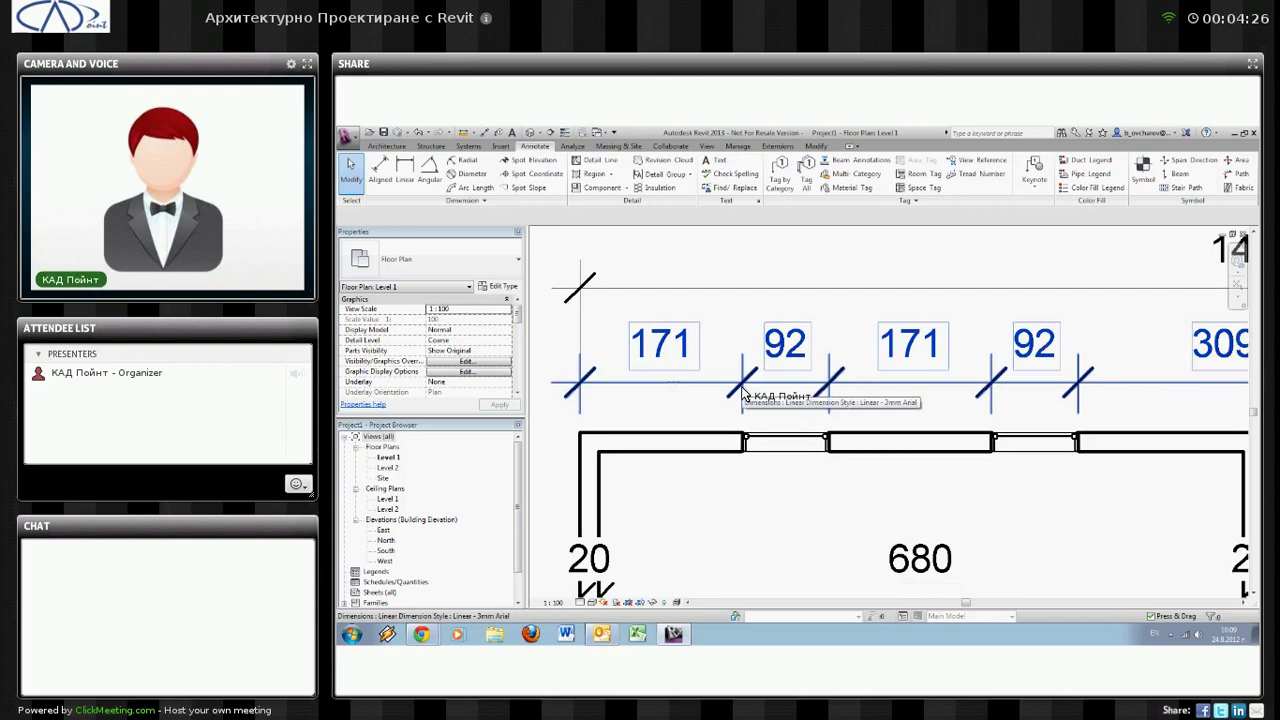
{"action": "key", "text": "Escape"}
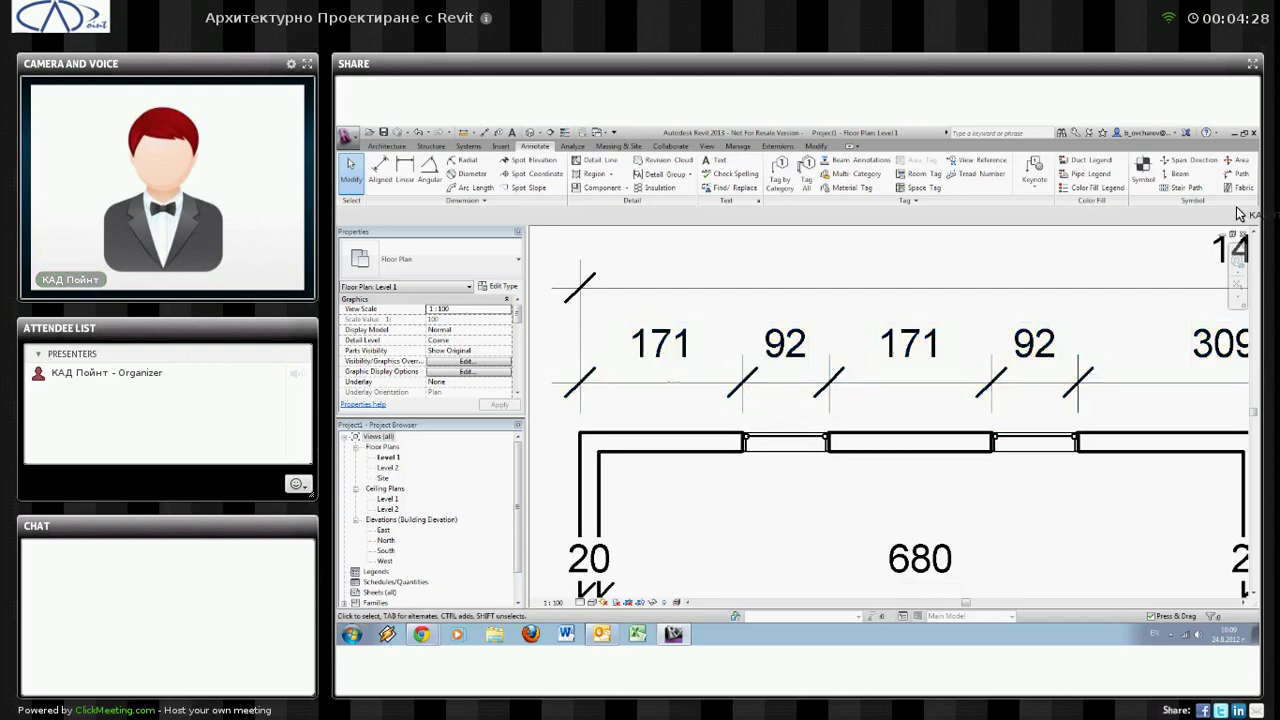